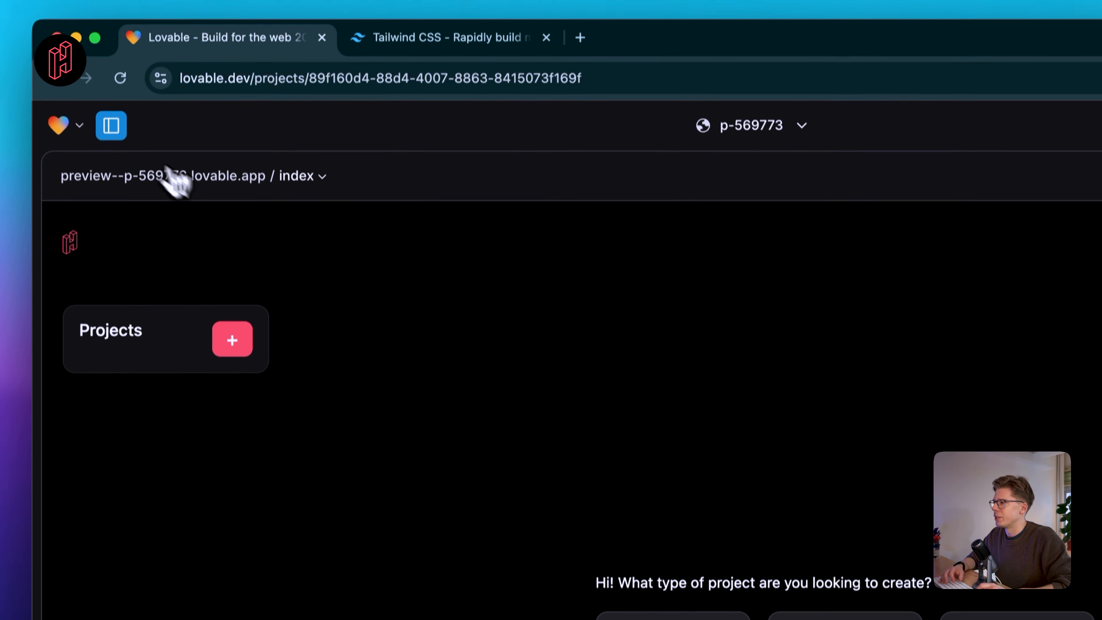
Step: Show the chat panel and select the project type buttons in the preview for visual editing
click(111, 126)
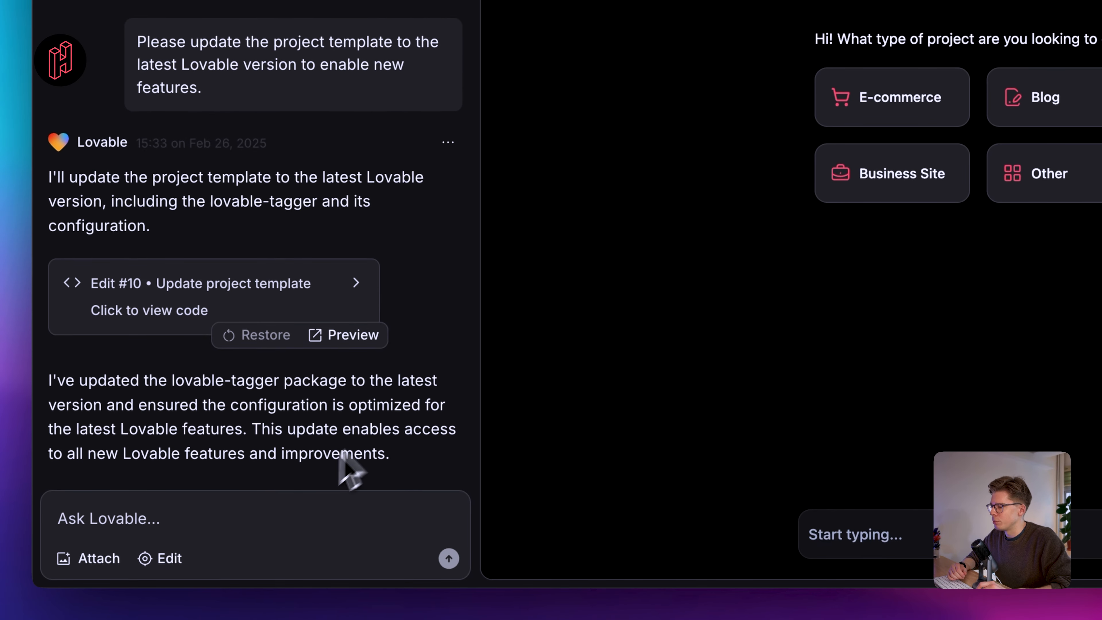
click(165, 559)
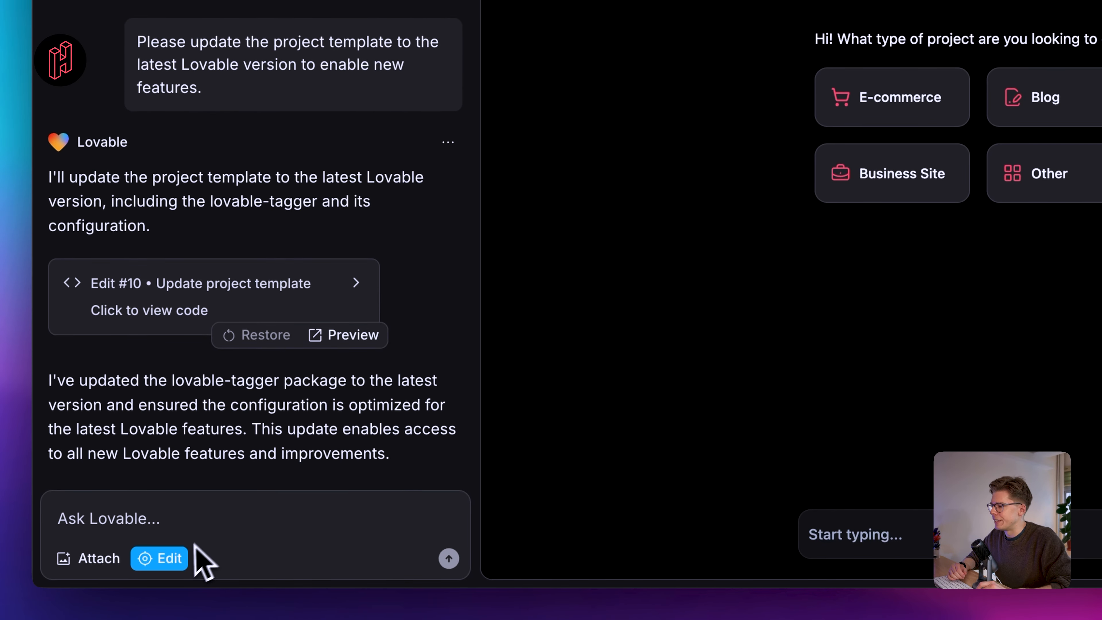
click(174, 566)
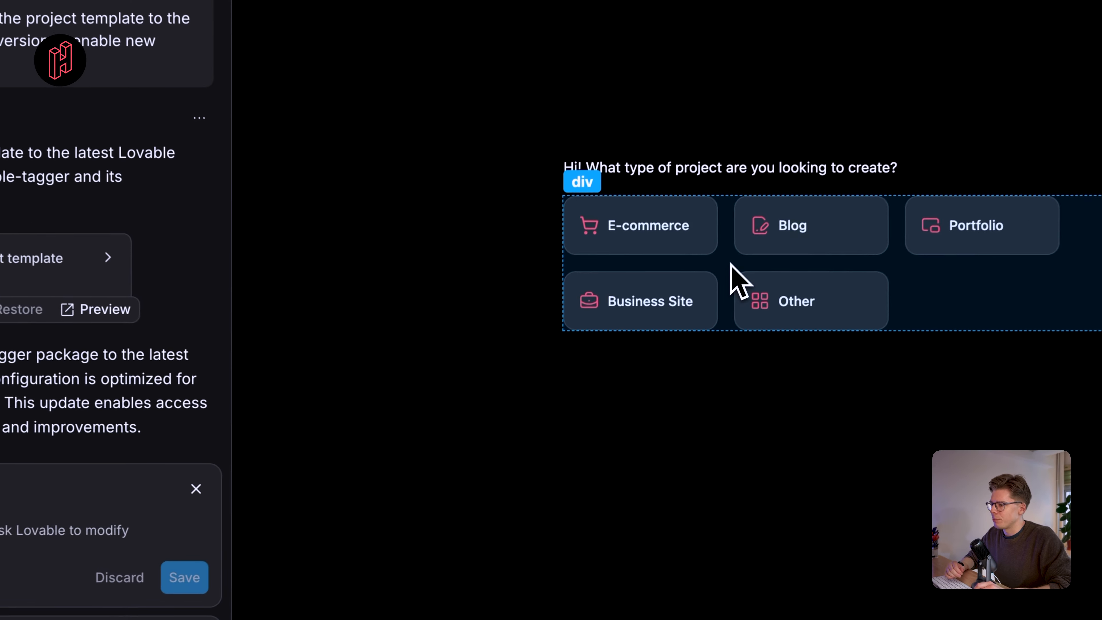
click(601, 369)
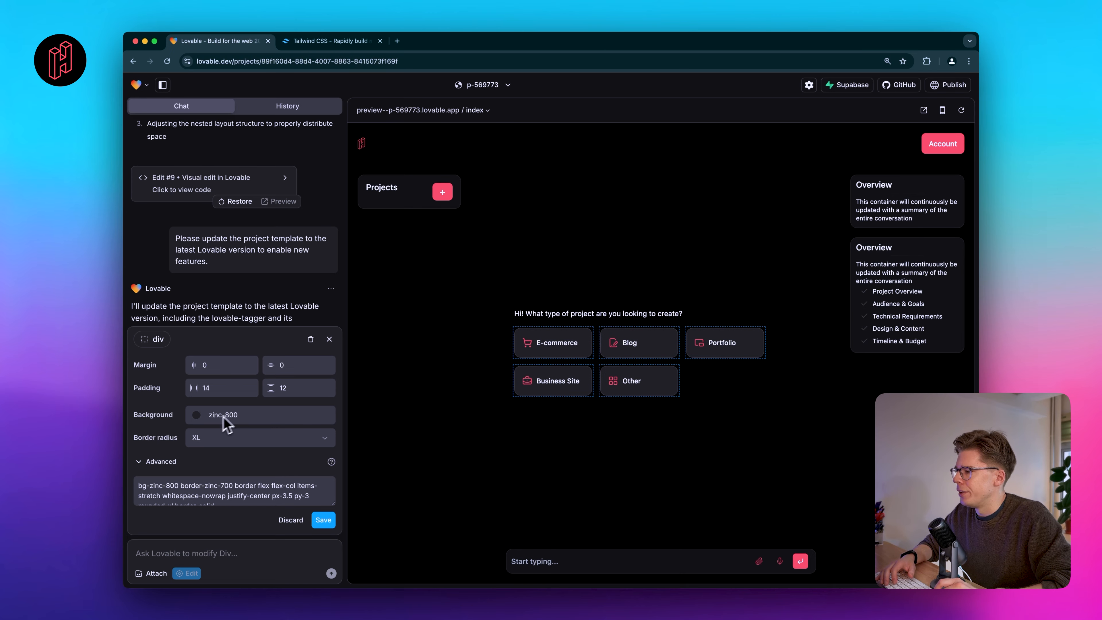
Step: Try a larger padding on the selected buttons: 35 horizontal and 23 vertical
drag(283, 389, 314, 391)
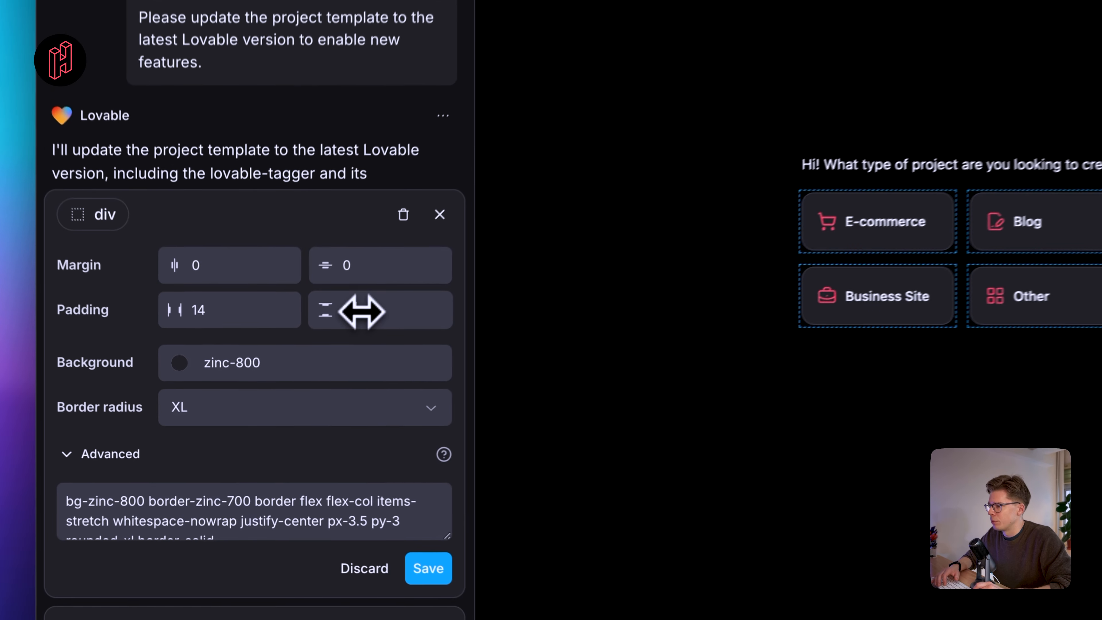
drag(414, 313, 381, 313)
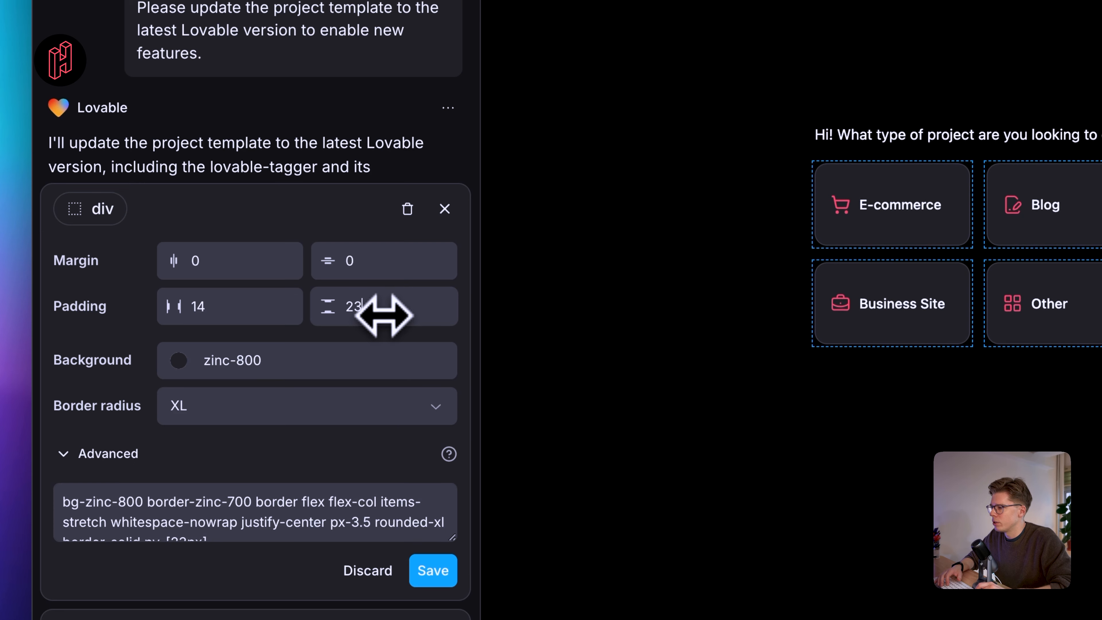
drag(243, 308, 266, 313)
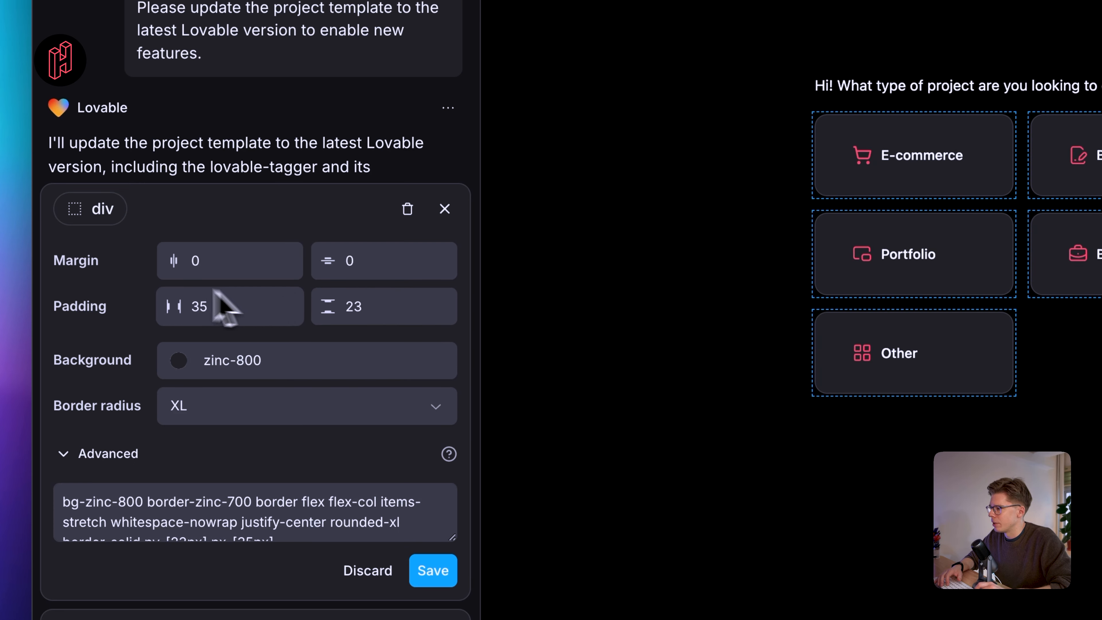
Step: Browse the background color palettes for the selected buttons, and try a 2XL border radius before setting it back to XL
click(319, 371)
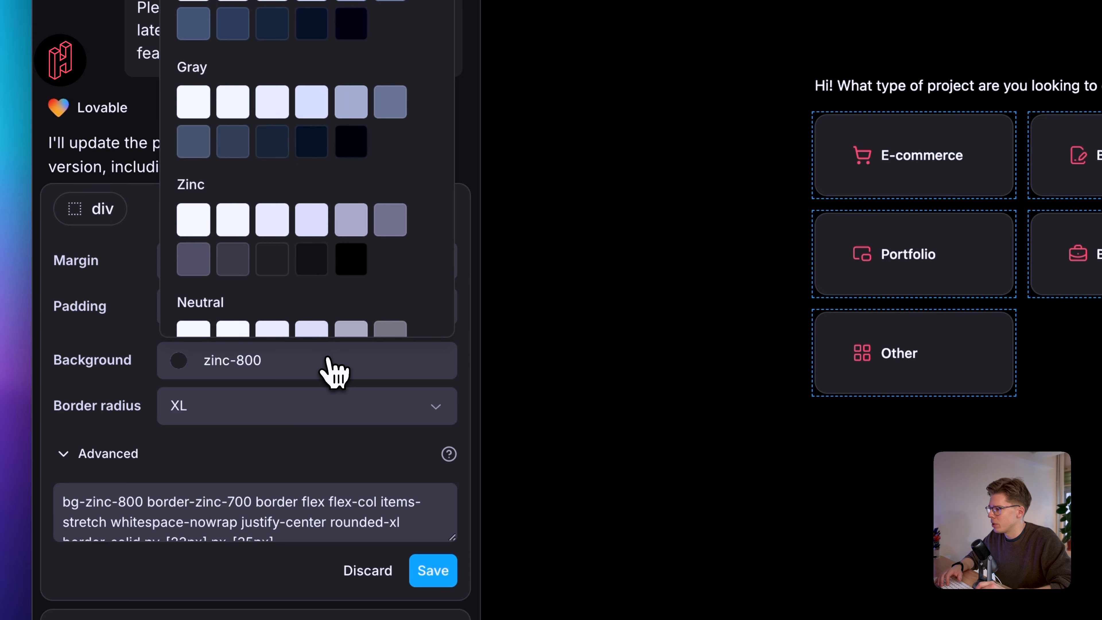
scroll(351, 265, down, 5)
scroll(354, 267, down, 15)
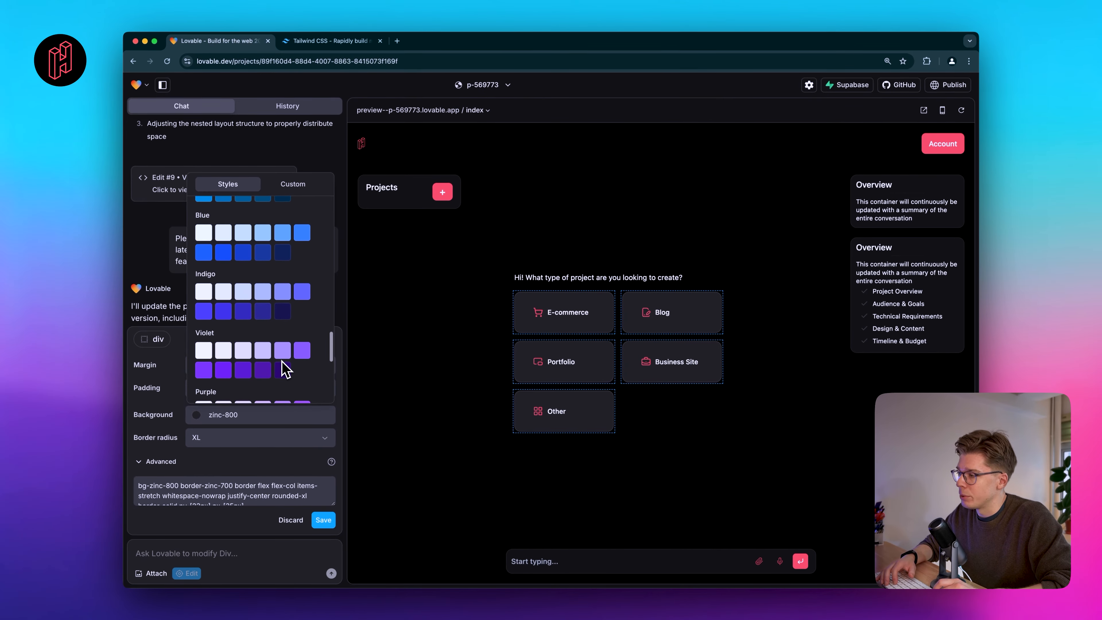
scroll(284, 369, down, 3)
scroll(282, 362, up, 20)
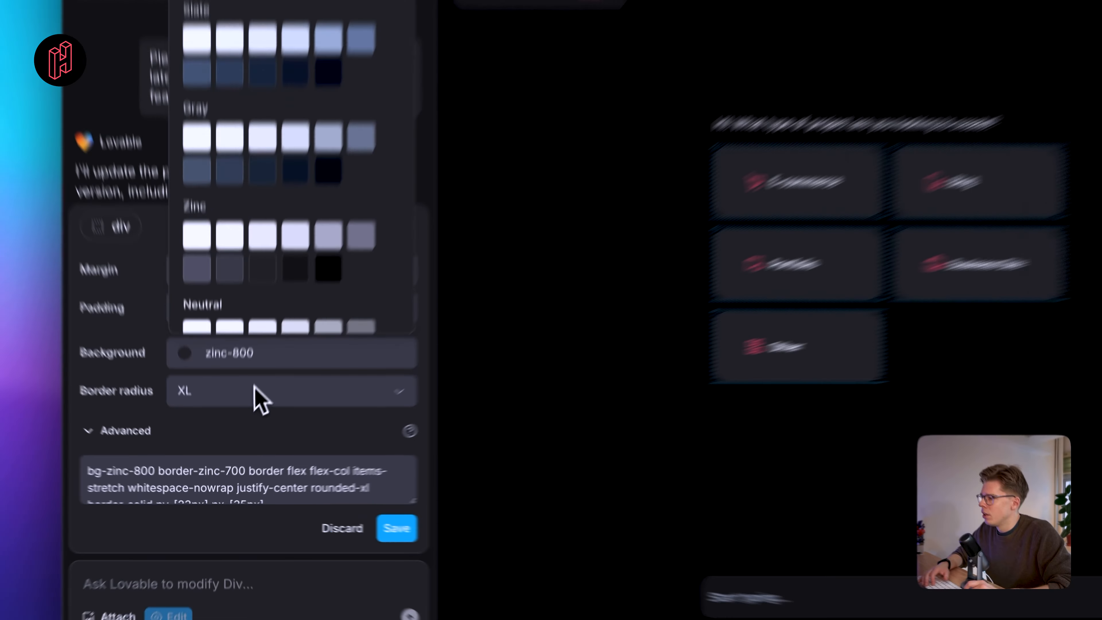
click(239, 449)
click(282, 373)
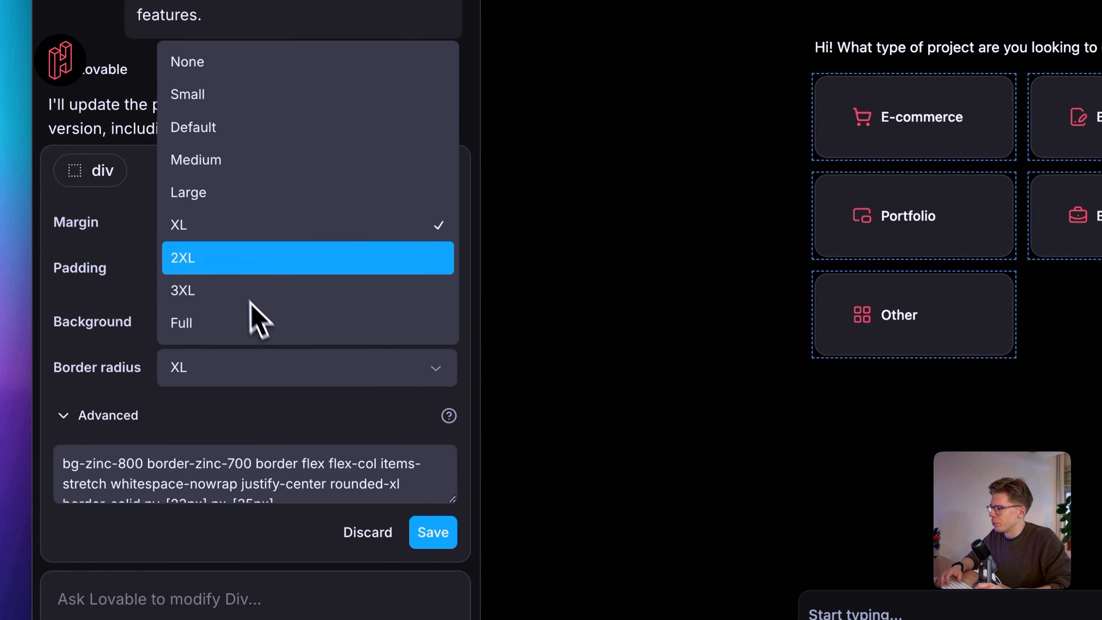
click(250, 258)
click(295, 373)
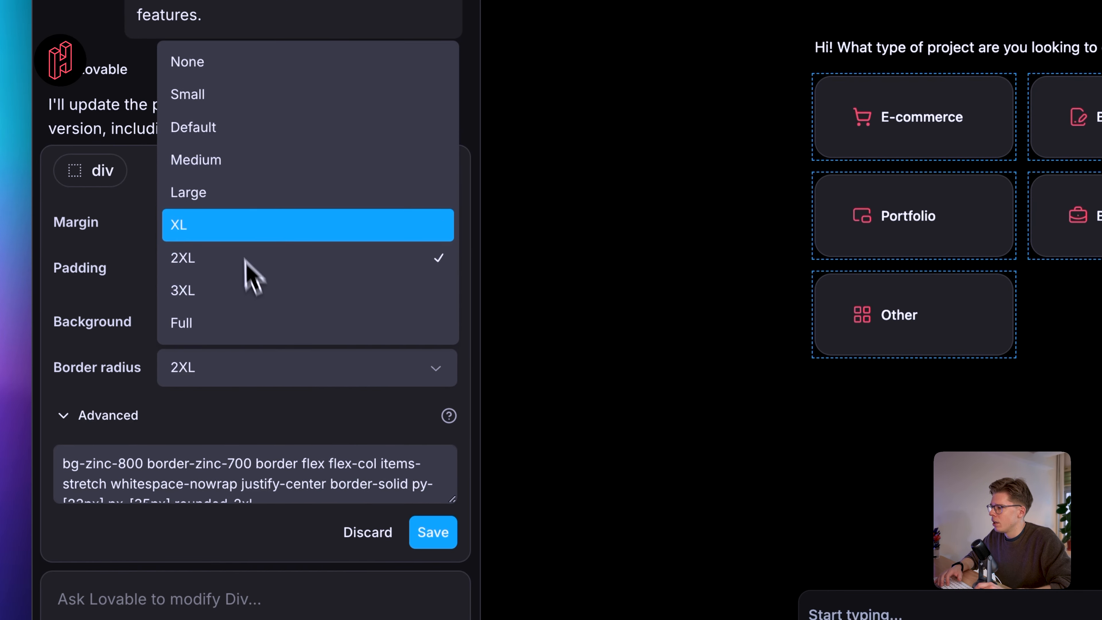
click(237, 224)
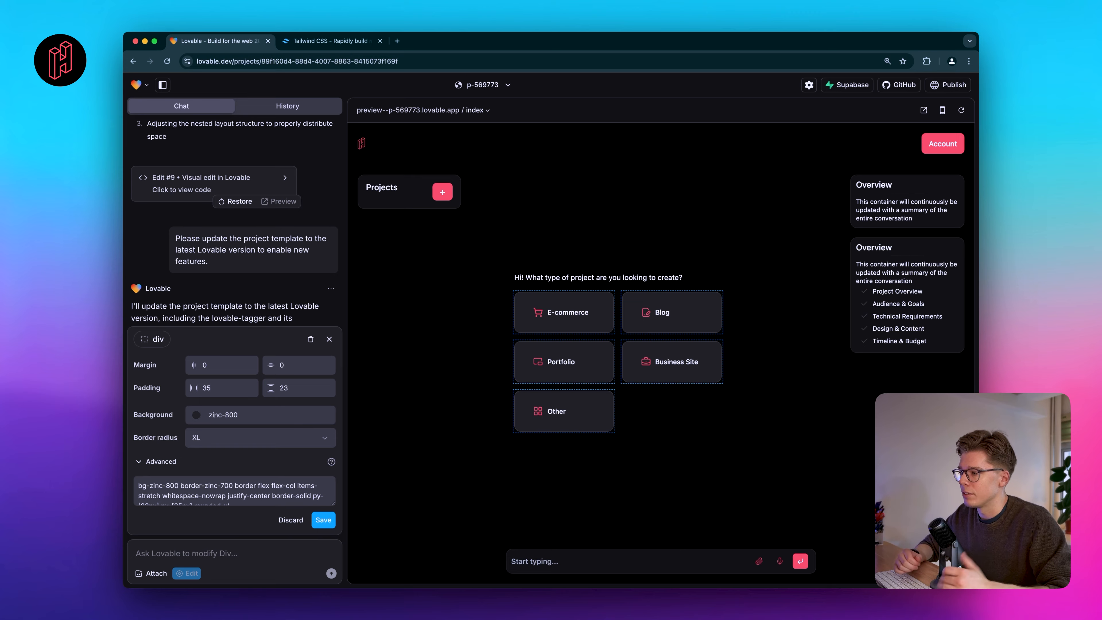
Step: Review the selected buttons' advanced Tailwind classes and discard the pending style edits
scroll(220, 485, down, 1)
scroll(215, 487, up, 1)
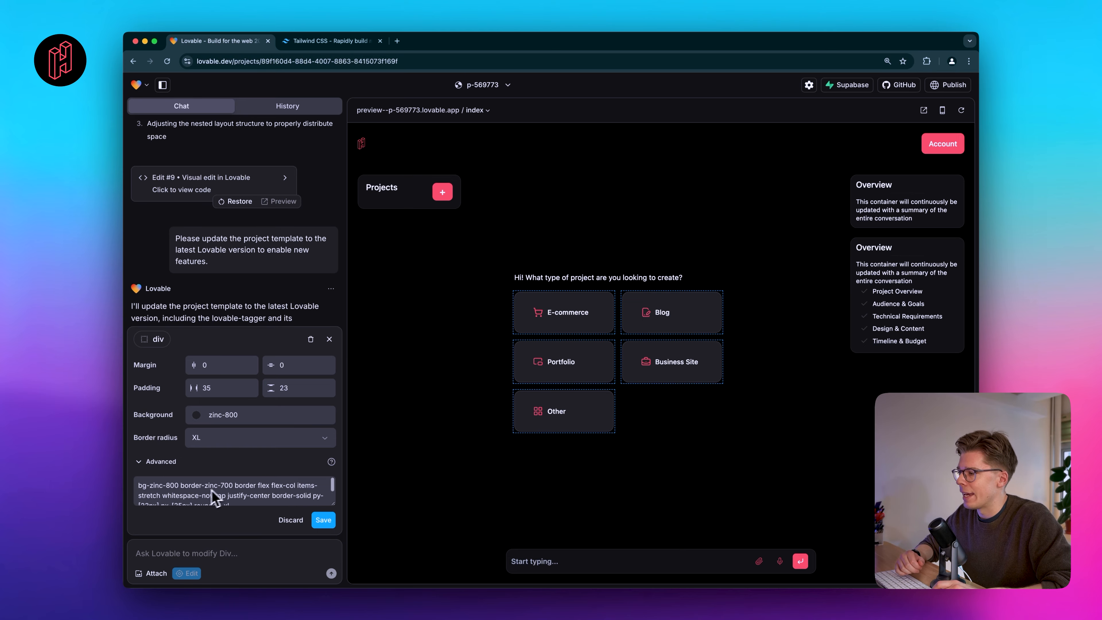
scroll(205, 490, down, 1)
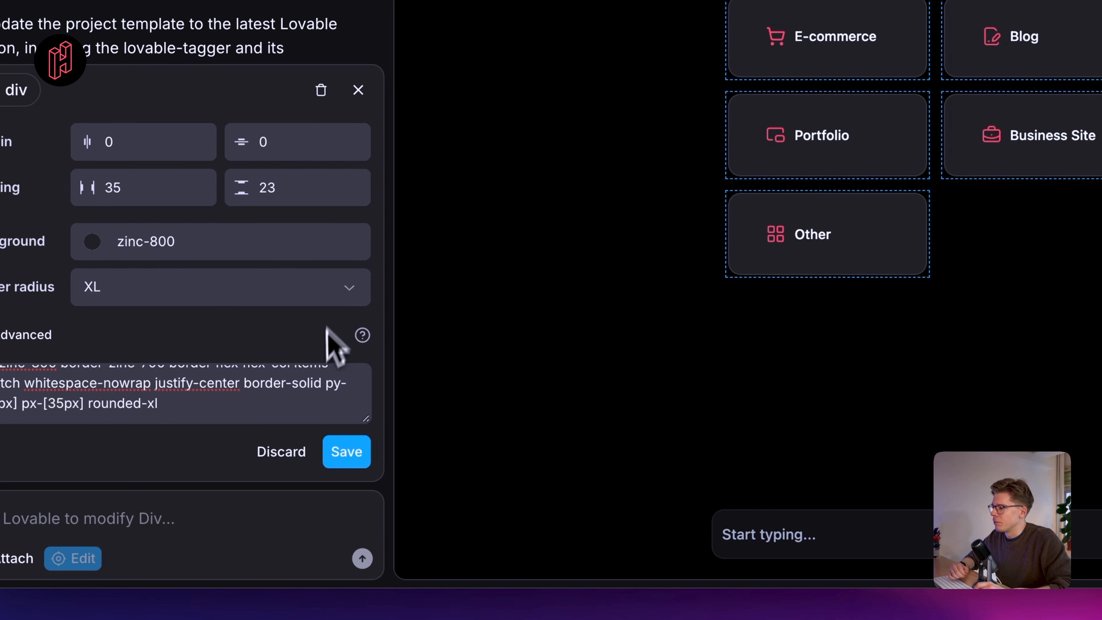
click(281, 451)
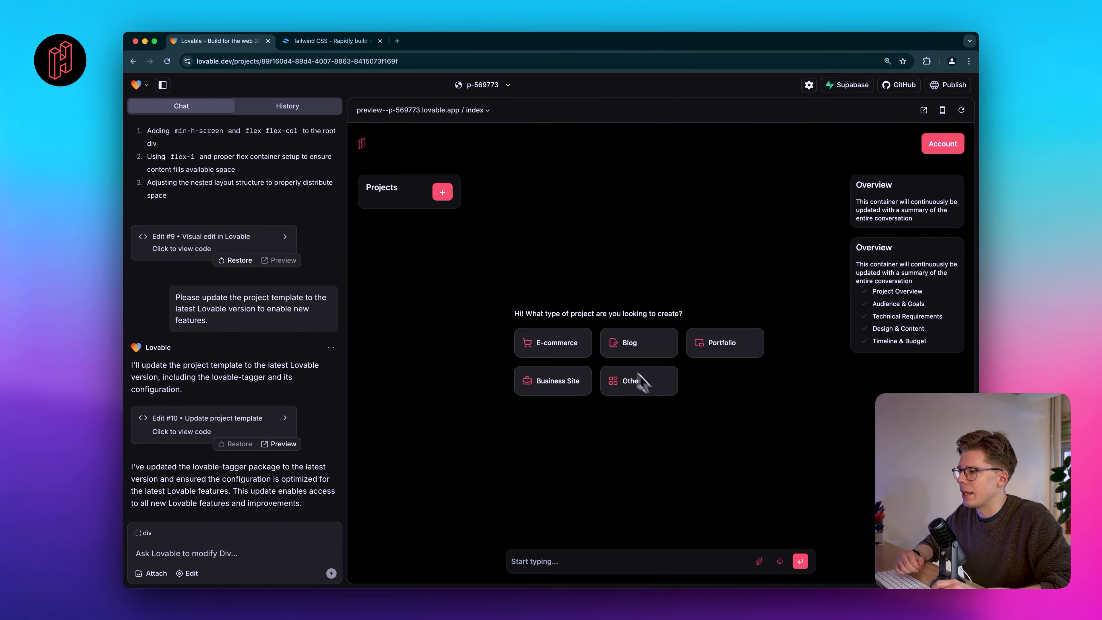
Step: Ask Lovable to slightly increase the selected buttons' border radius, give them an indigo to dark gray background gradient, and make the icons white
click(187, 573)
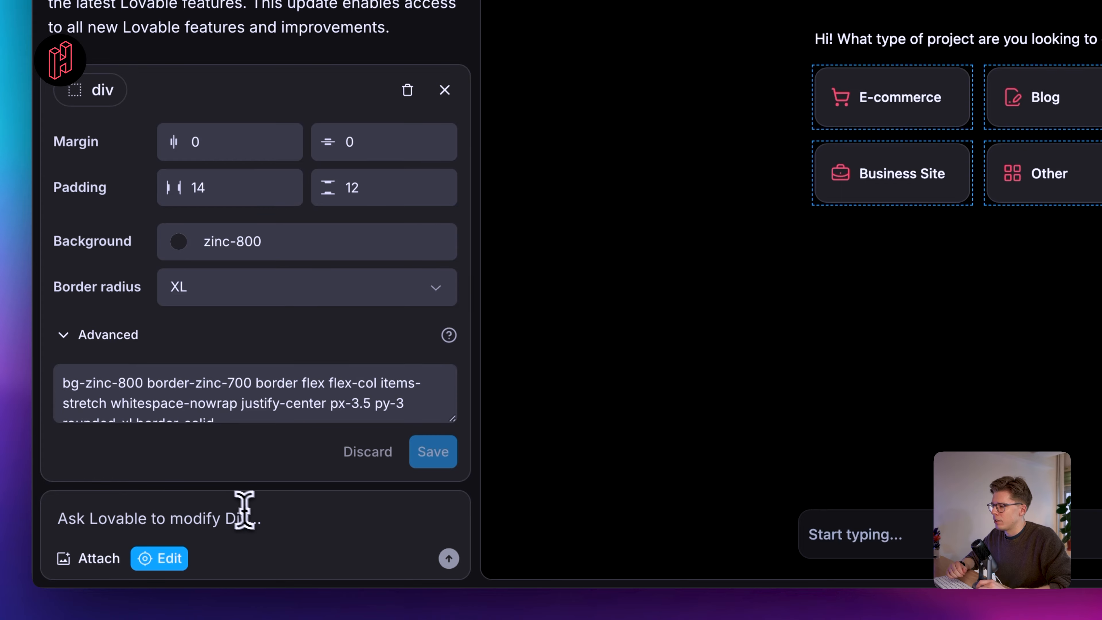
click(234, 517)
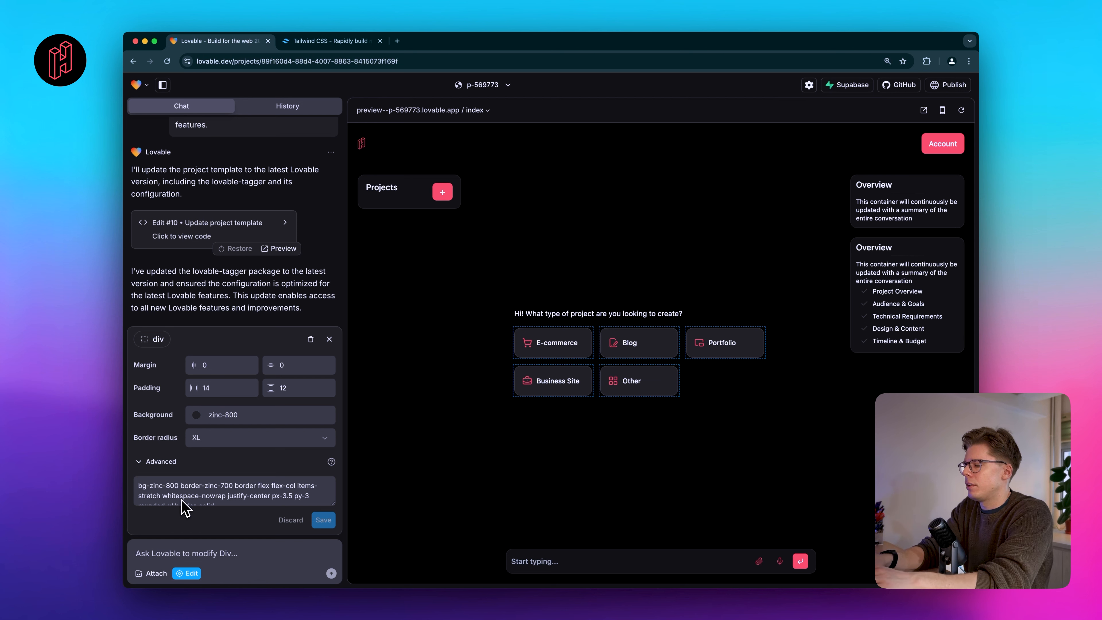
text(Please)
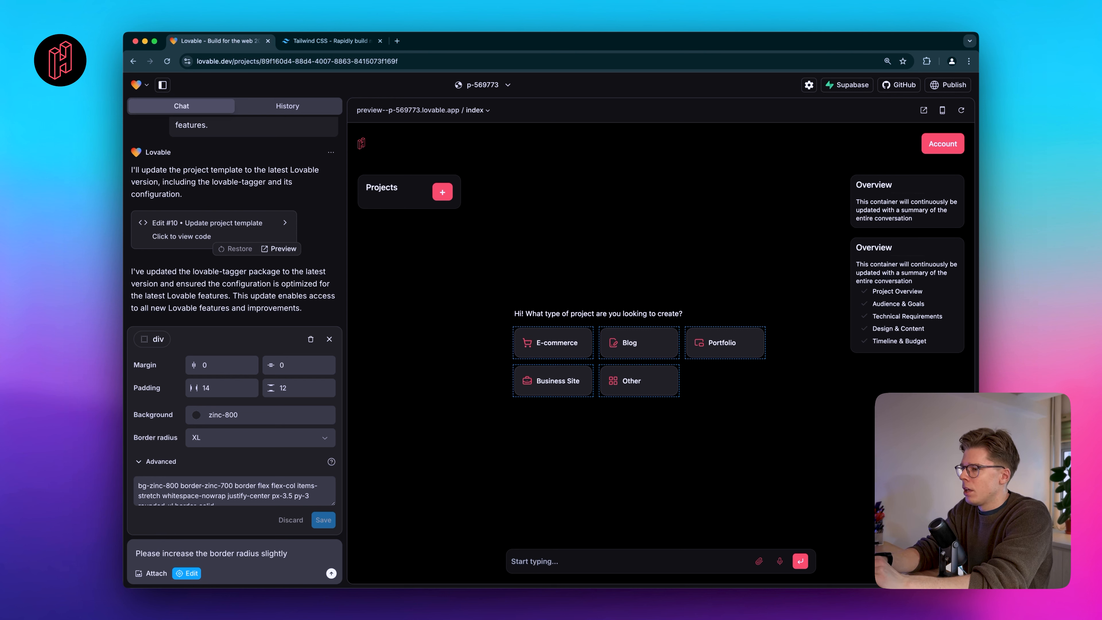
text(the background of the buttons into a ga)
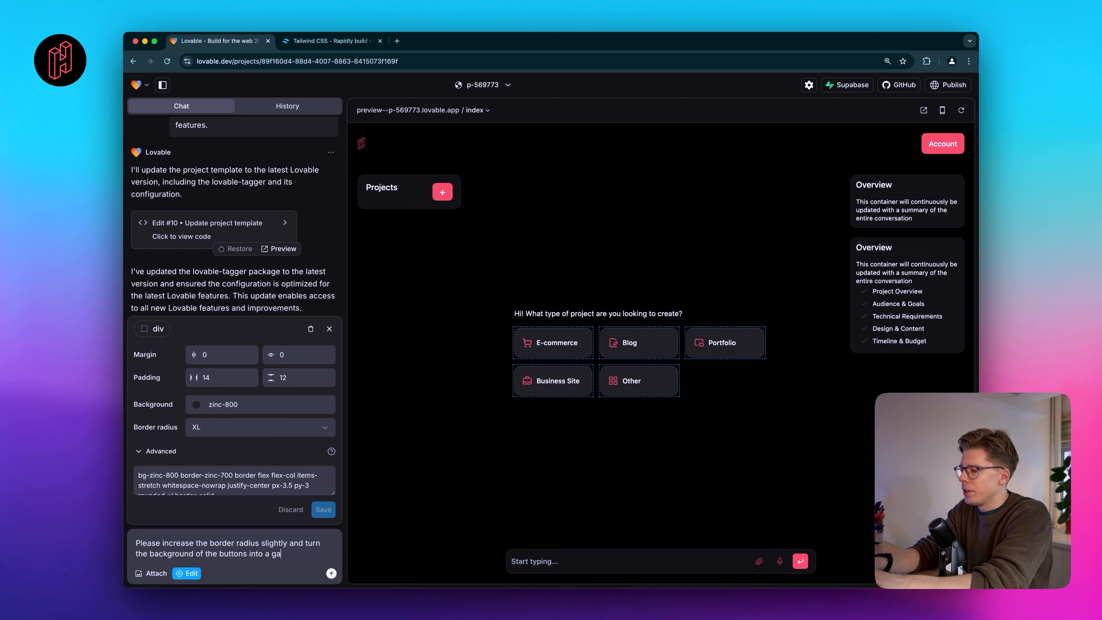
text(ng from indigo to dark gray. In addition, please change the icon color to whi)
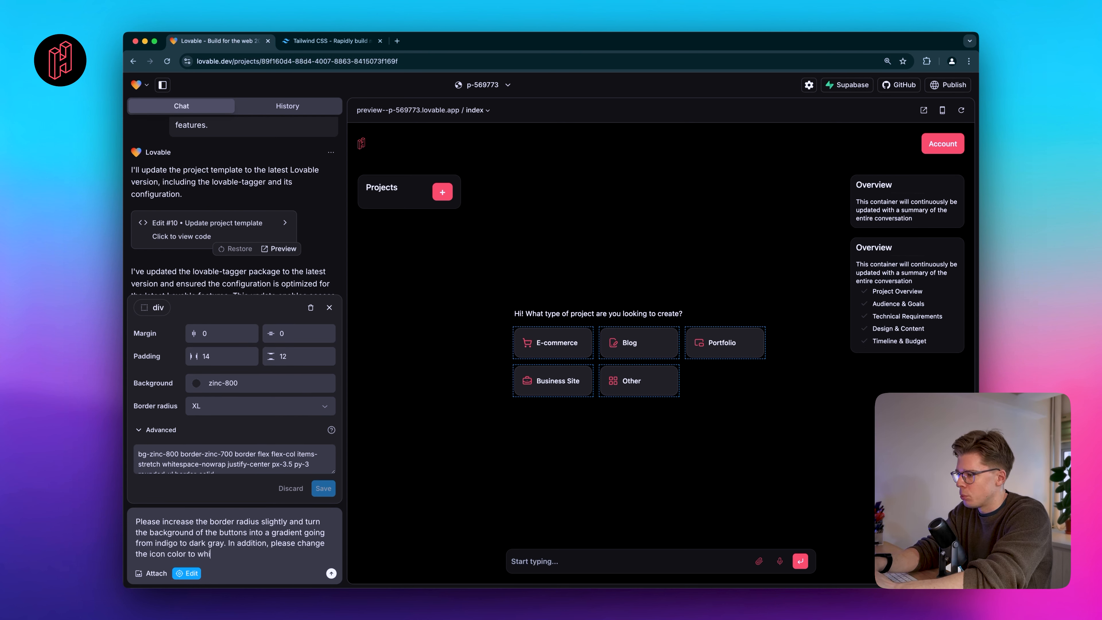
text(te.)
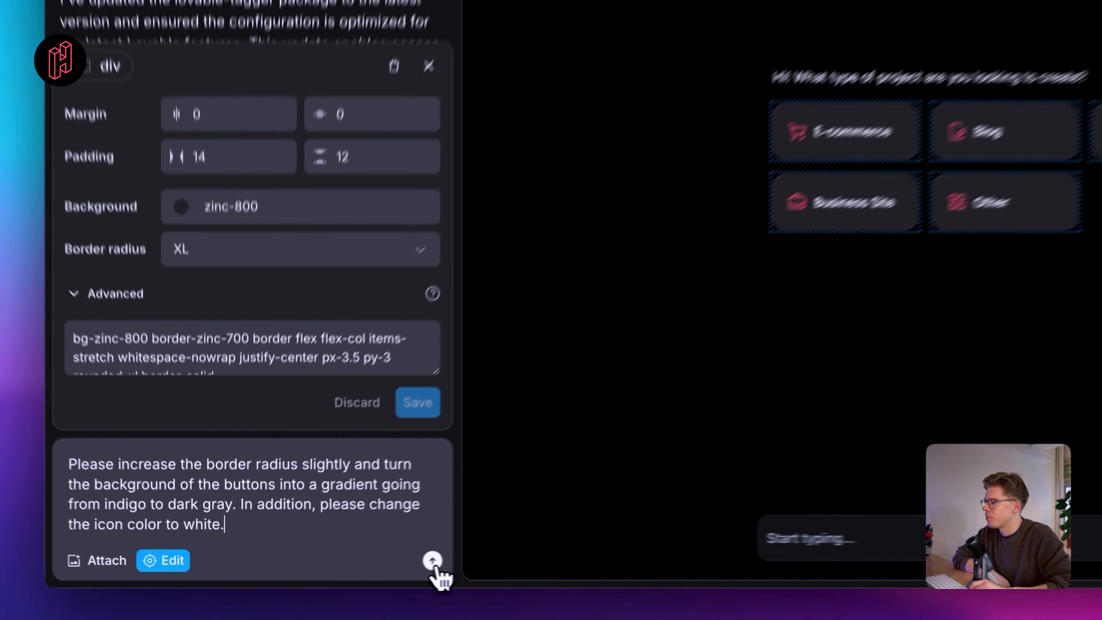
click(331, 573)
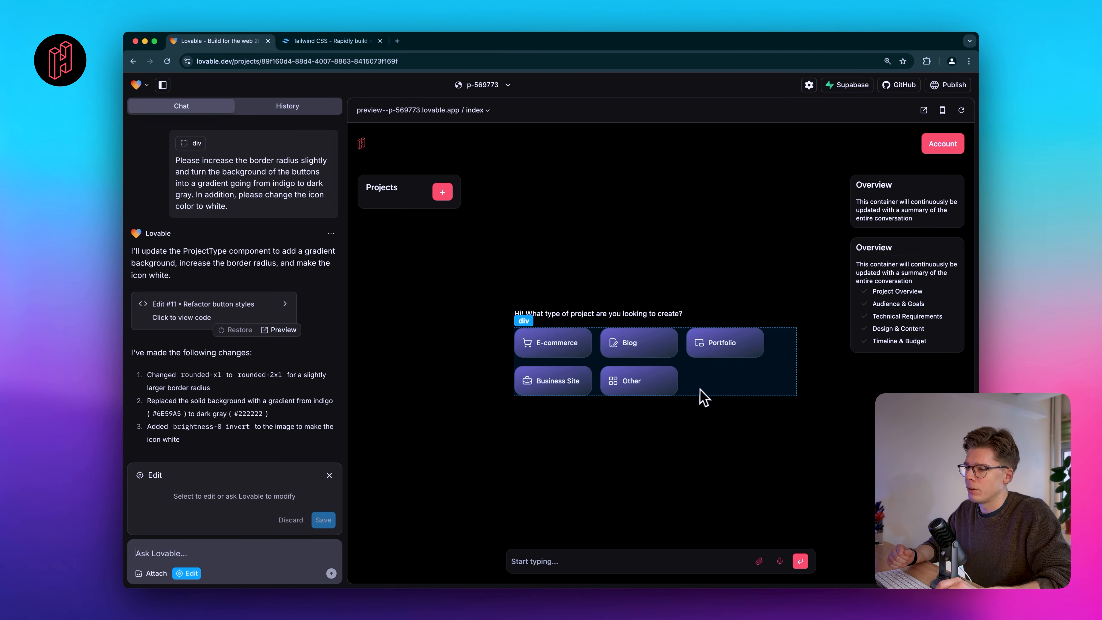
Step: Select the container around the buttons and ask Lovable for 12 total options including "Other", slightly larger gaps between buttons, and centering within the container
click(714, 393)
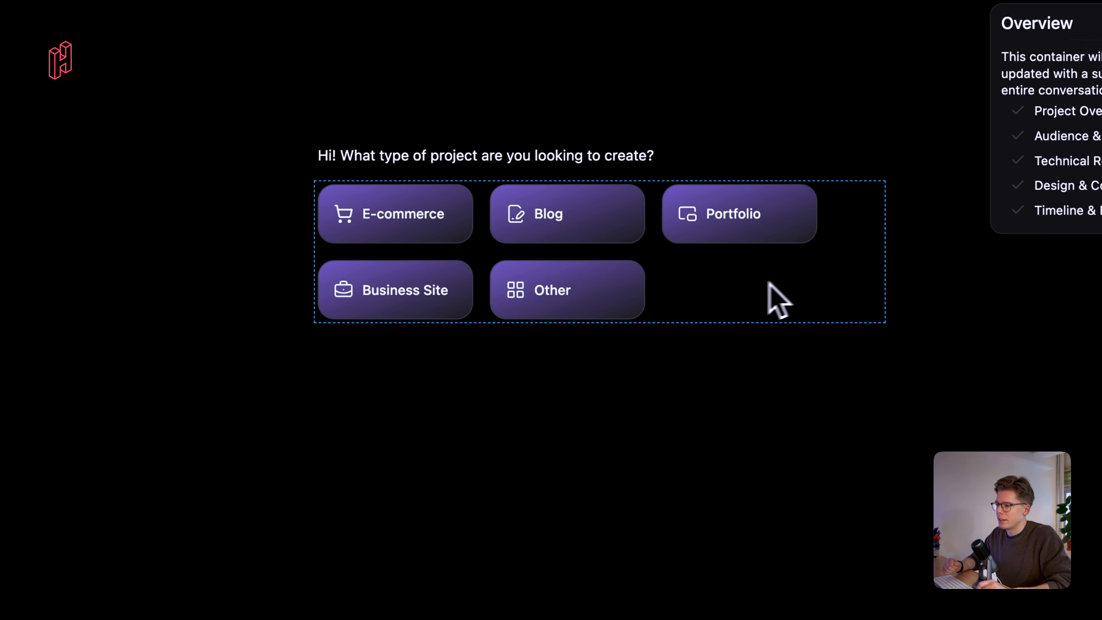
text(Please increase the number of topics (buttons) so tha)
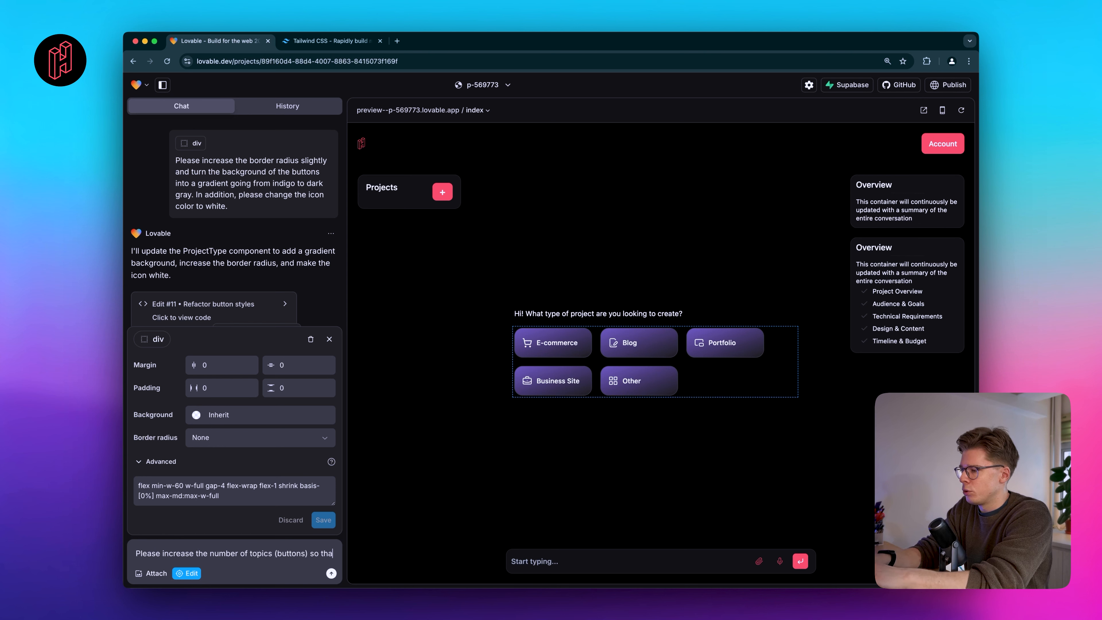
text(t)
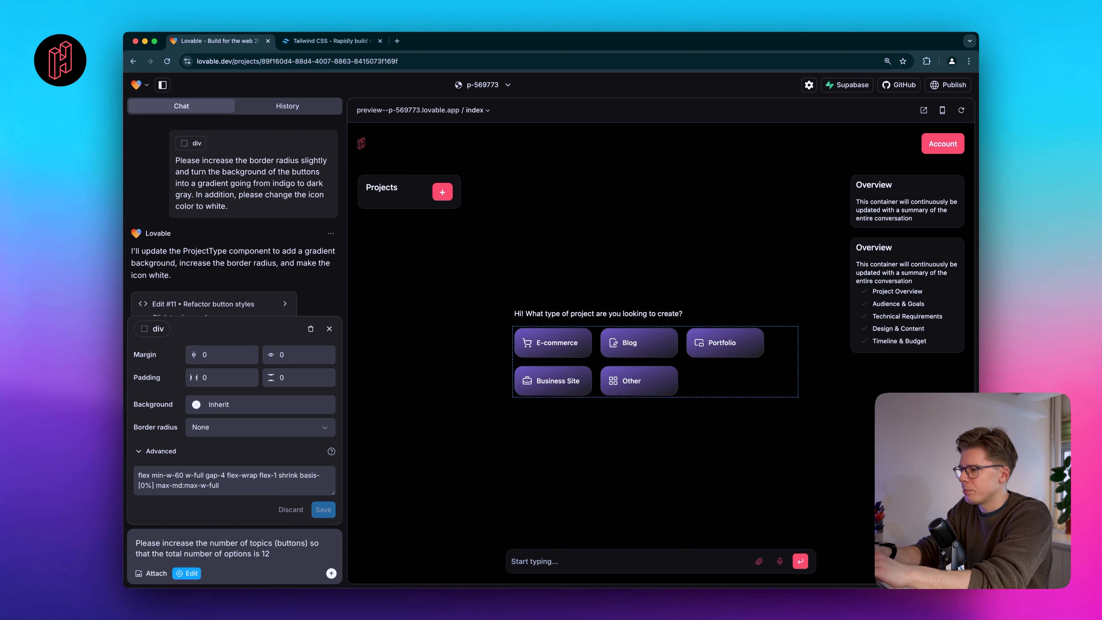
text((including "Other"). Also, please increase the gap between)
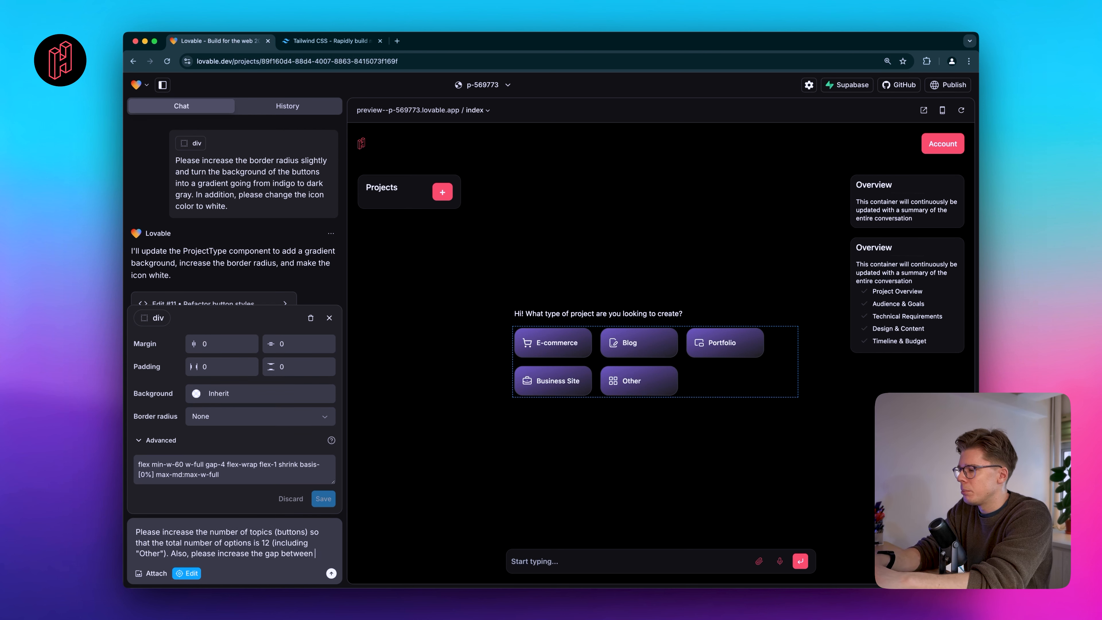
text( buttons slightly and center them within the container.)
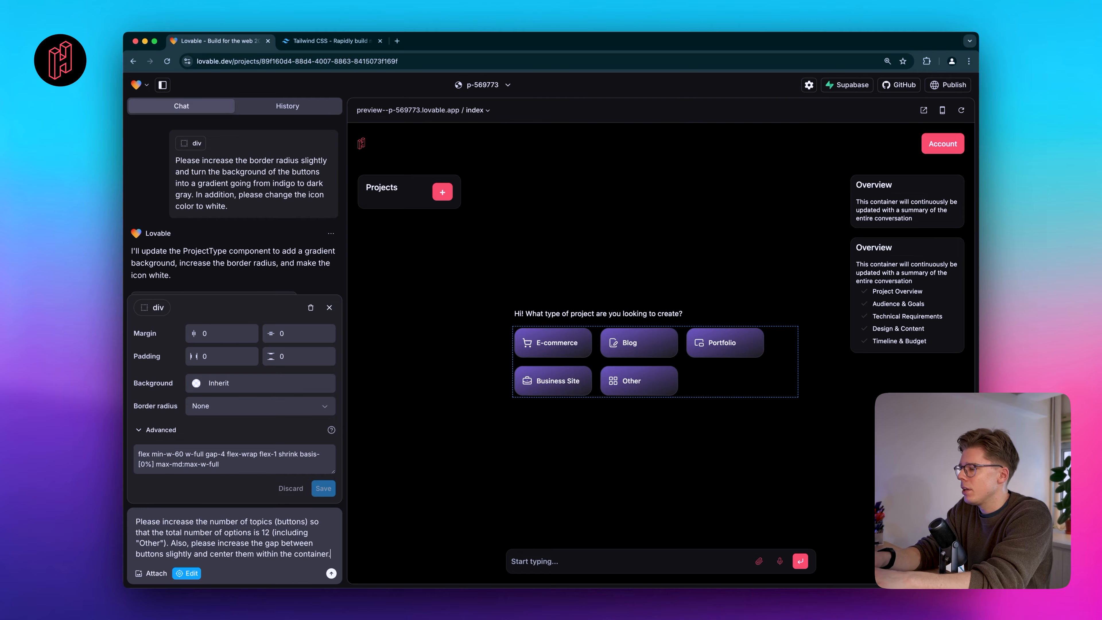
key(Return)
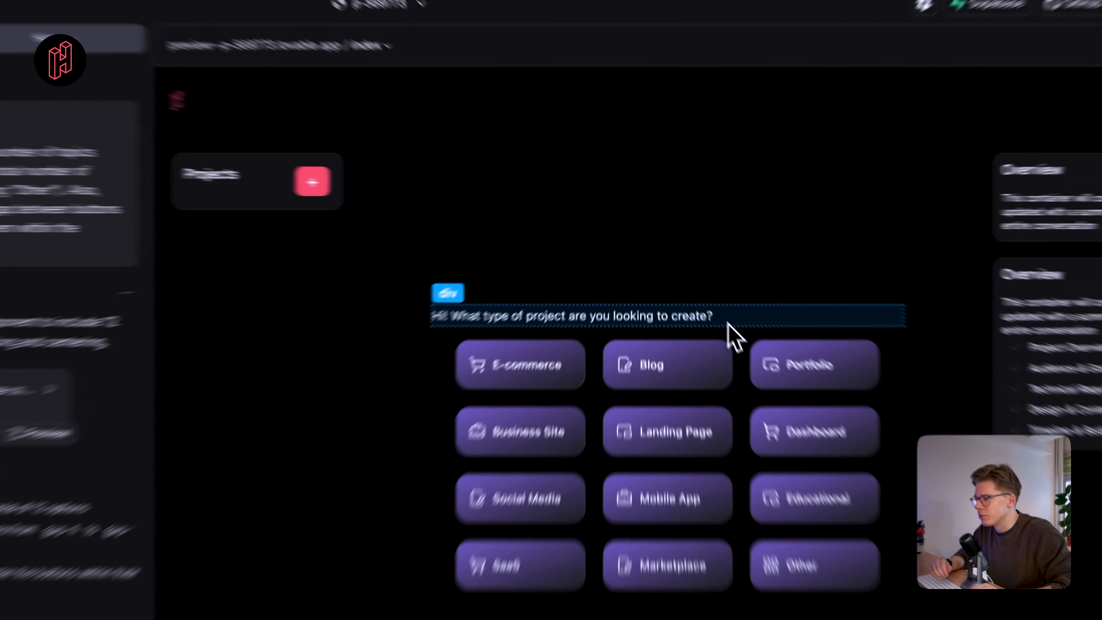
Step: Center the question text above the buttons by adding the text-center class, and save the visual edit
click(690, 276)
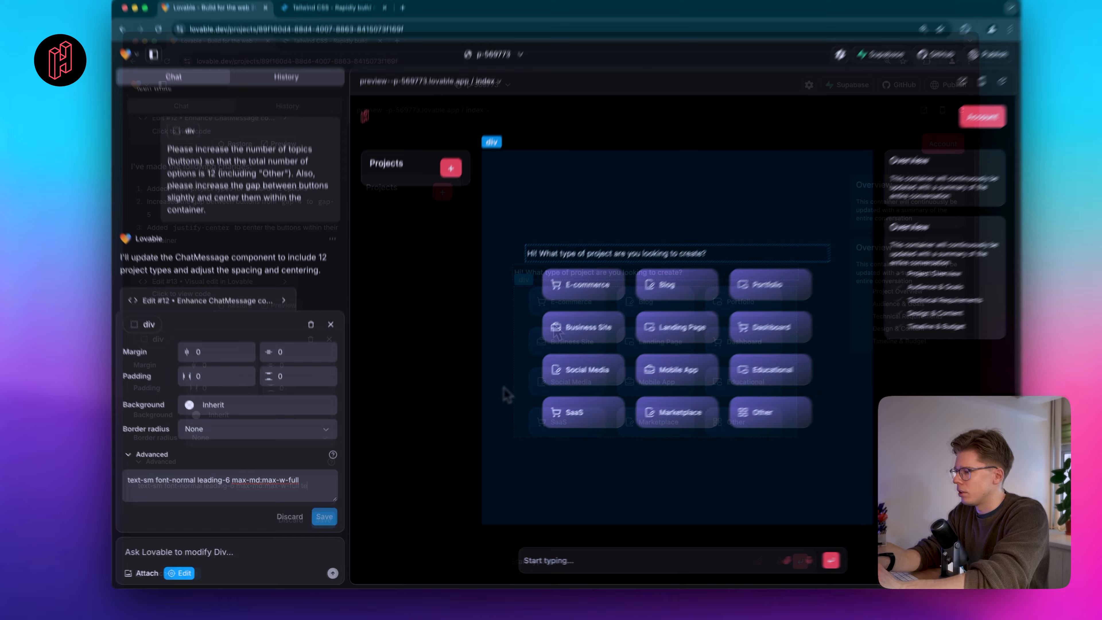
text(text-c)
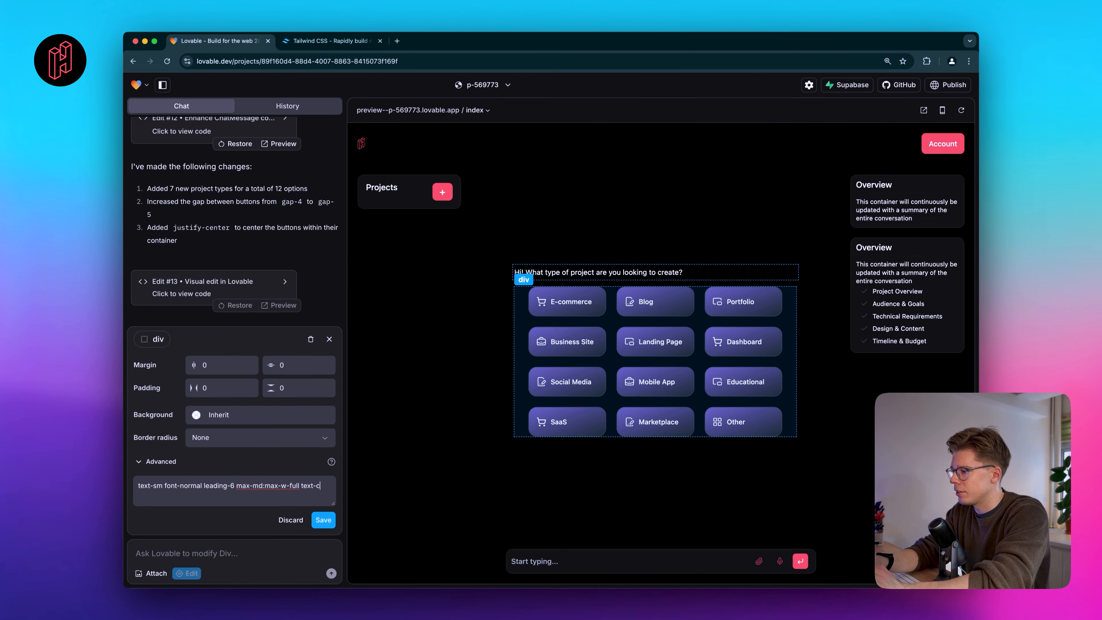
text(enter)
click(323, 520)
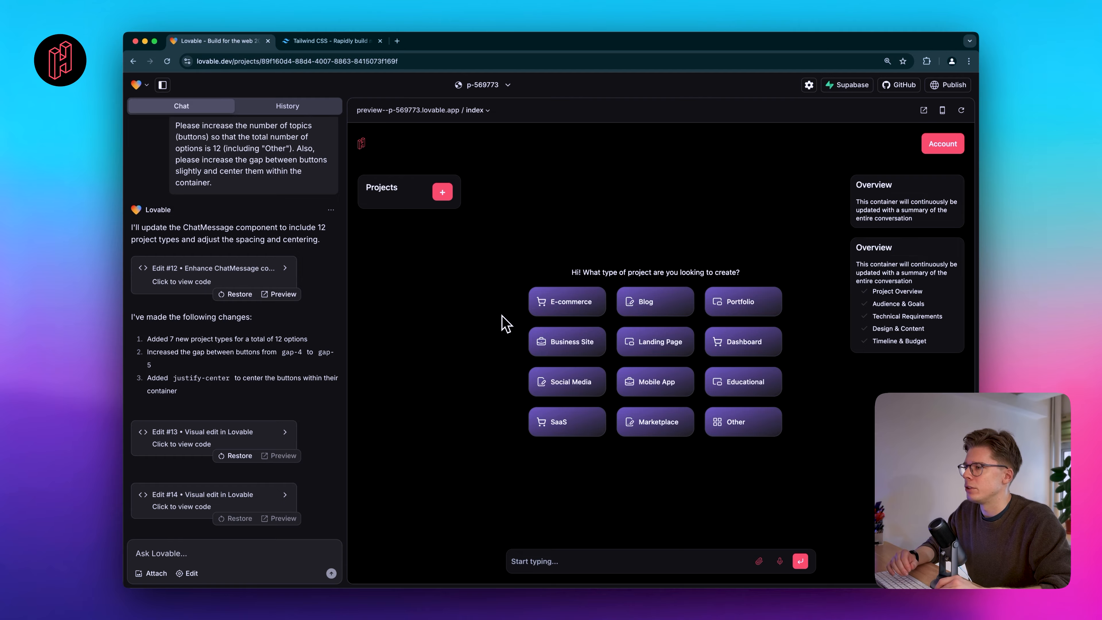
Step: Switch to the Tailwind CSS website, look over its home page, and open the documentation
click(332, 41)
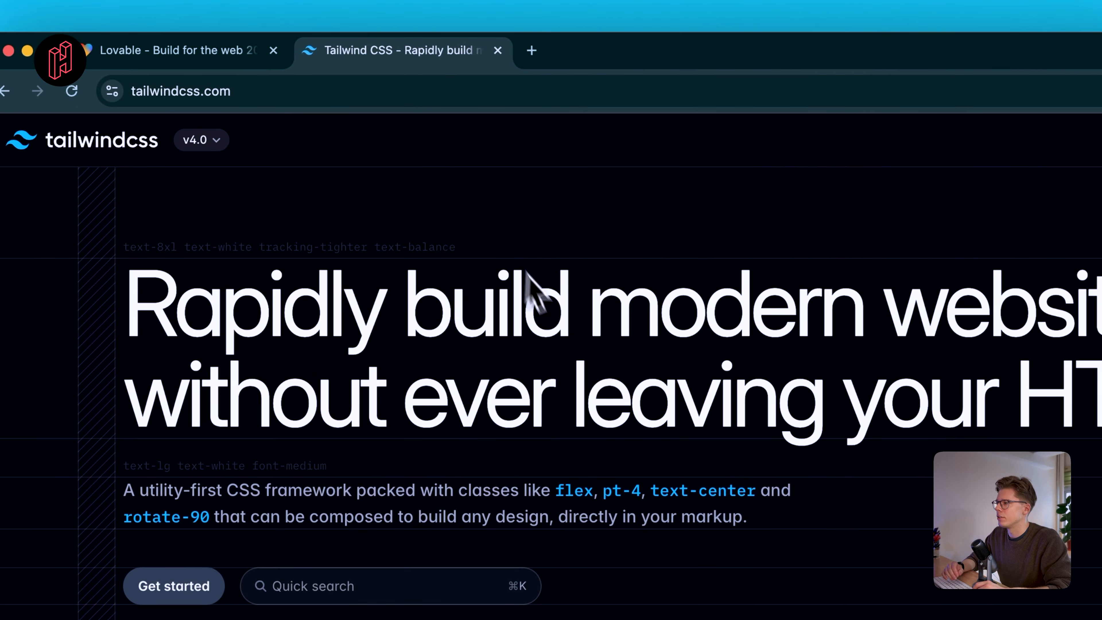
scroll(407, 178, down, 5)
scroll(601, 458, down, 10)
scroll(602, 469, up, 15)
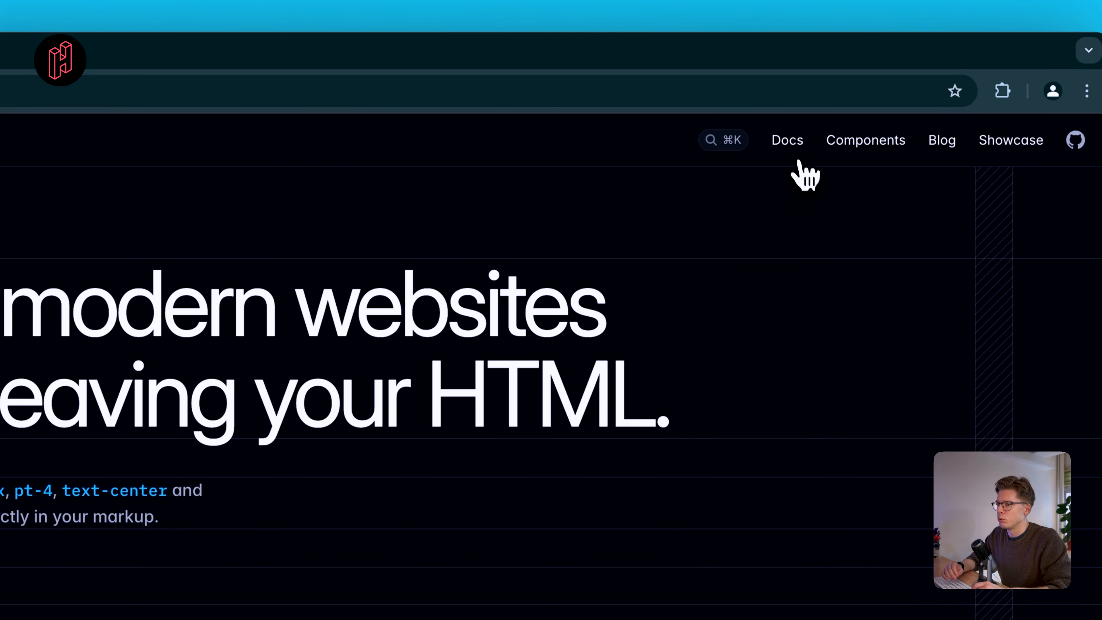
click(794, 148)
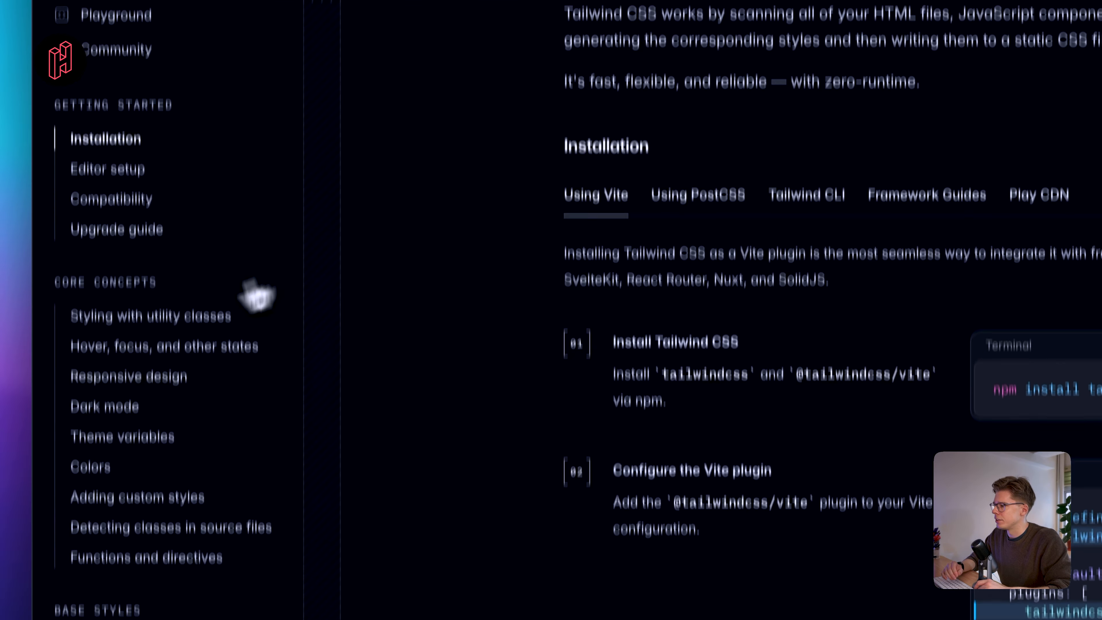
Step: Find the font-weight page under Typography in the Tailwind CSS documentation and copy the font-extrabold class name
scroll(156, 360, down, 5)
scroll(157, 360, down, 10)
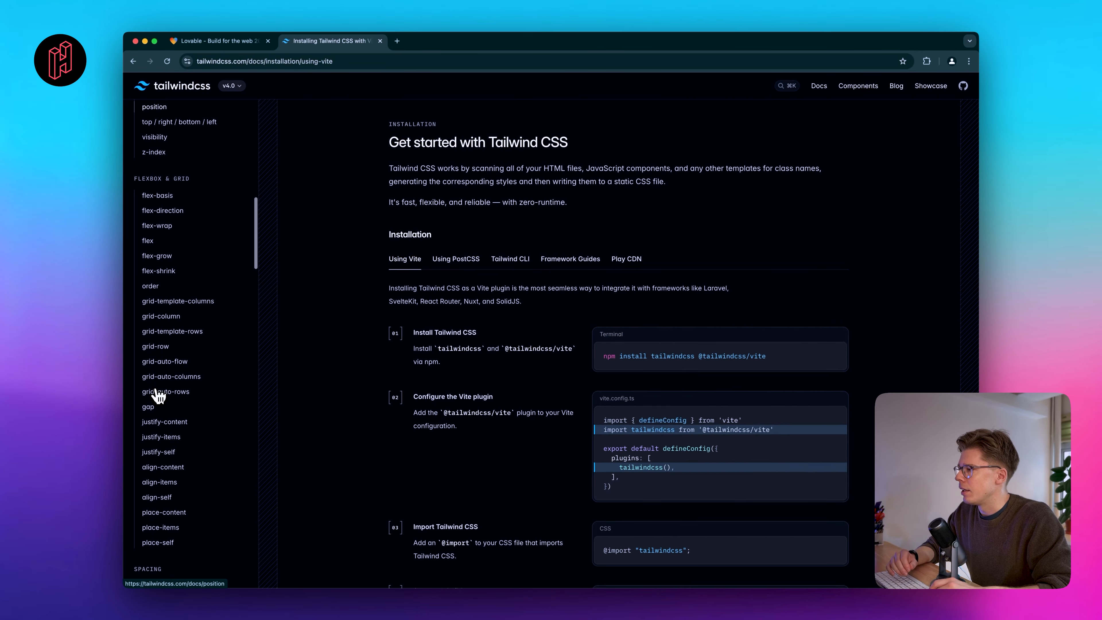
scroll(180, 418, down, 10)
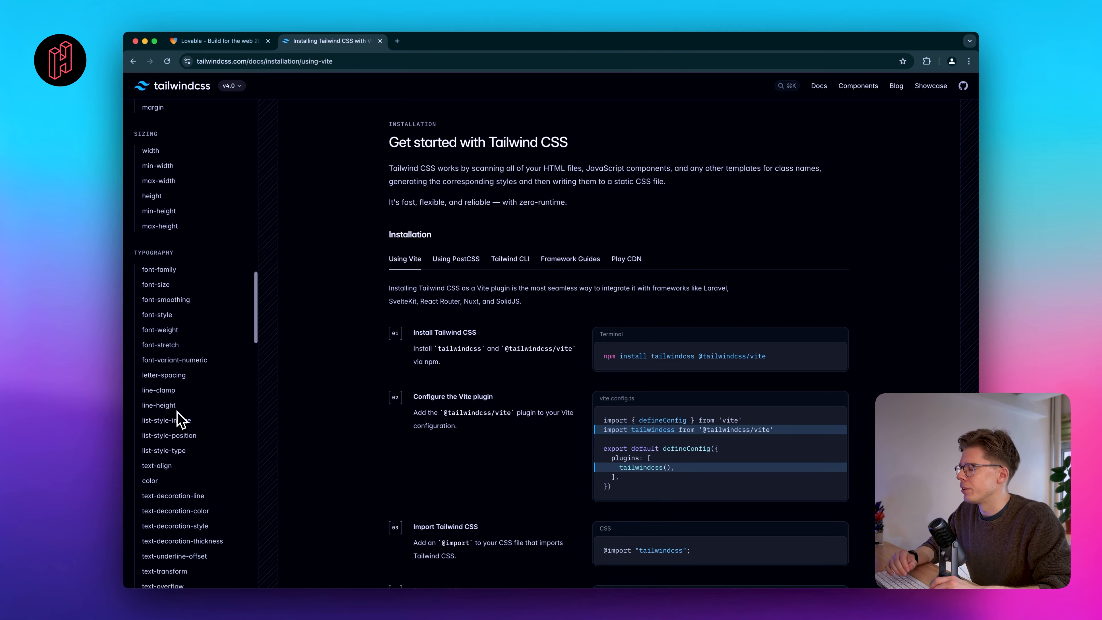
scroll(193, 265, up, 6)
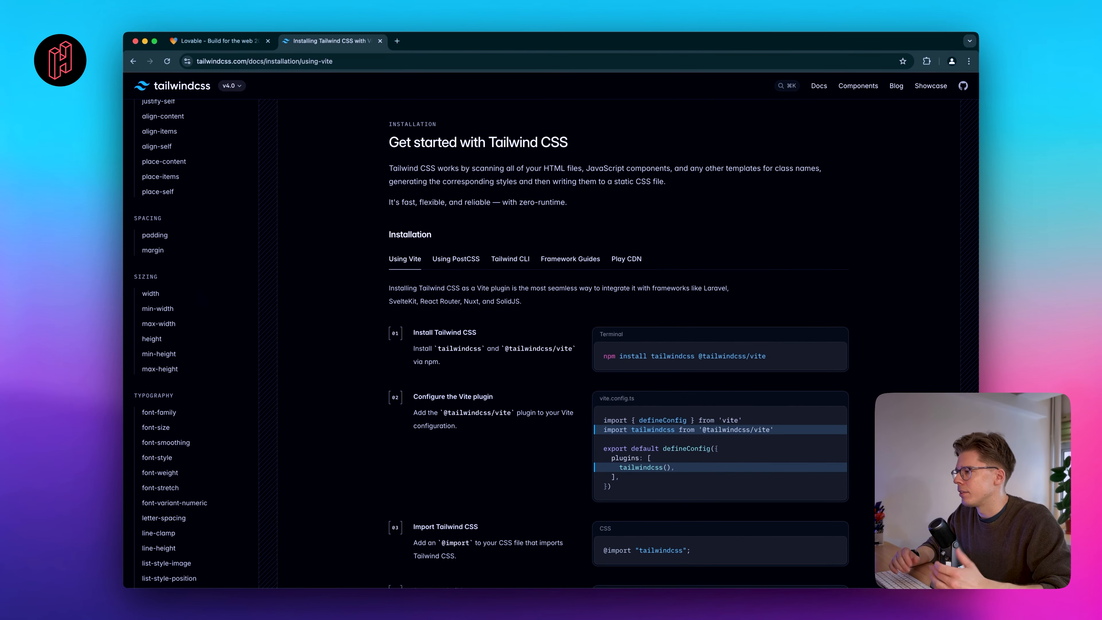
scroll(204, 339, down, 4)
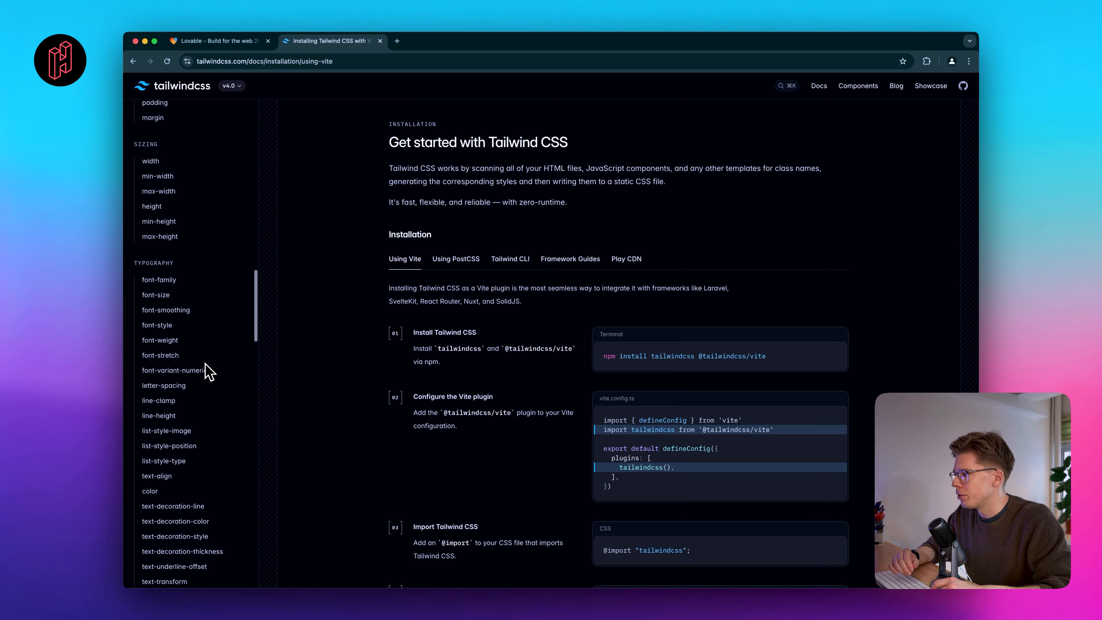
scroll(197, 356, down, 2)
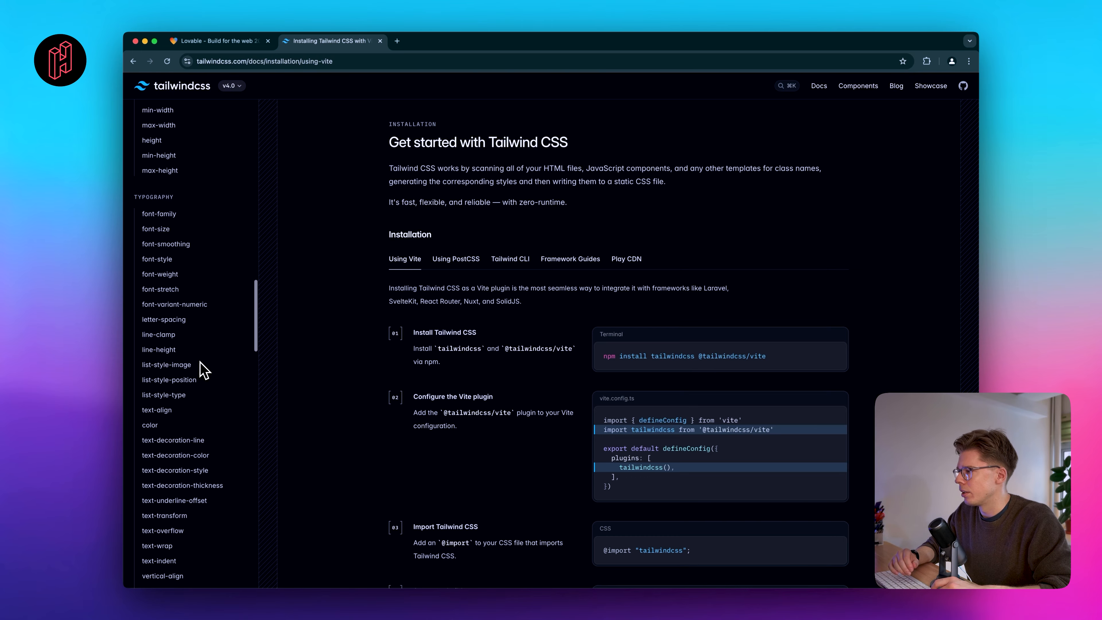
scroll(204, 339, down, 3)
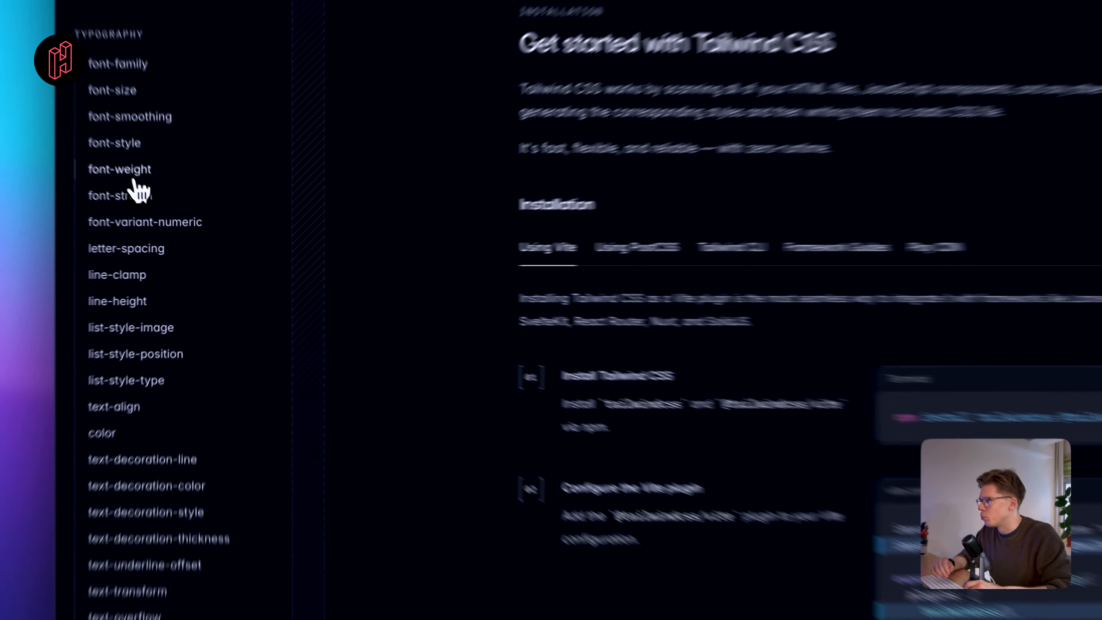
click(134, 178)
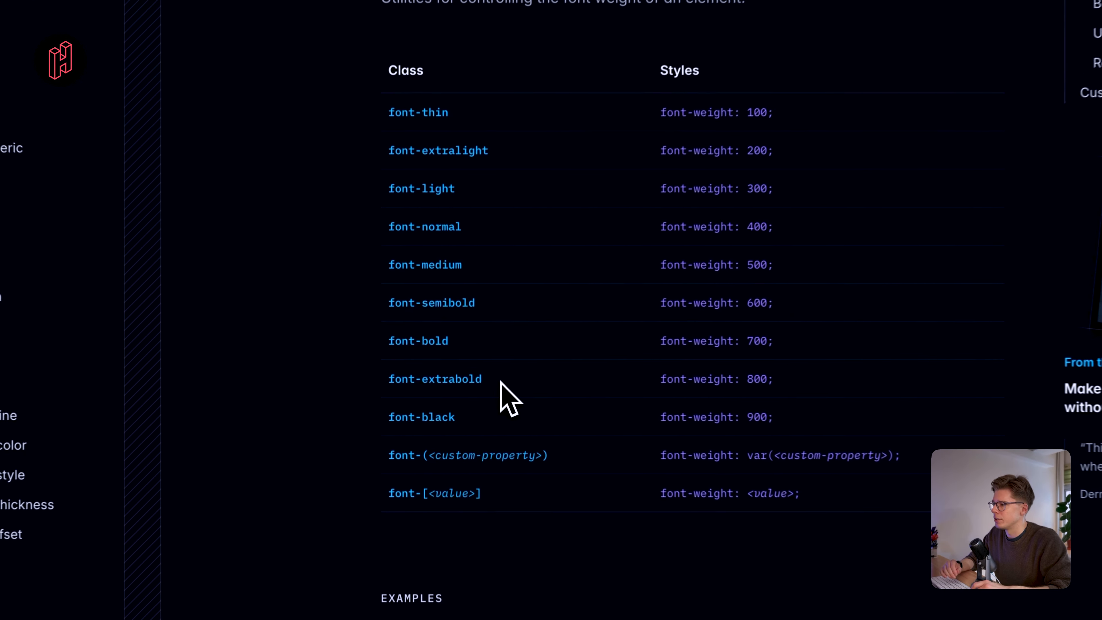
drag(449, 367, 386, 376)
key(super+c)
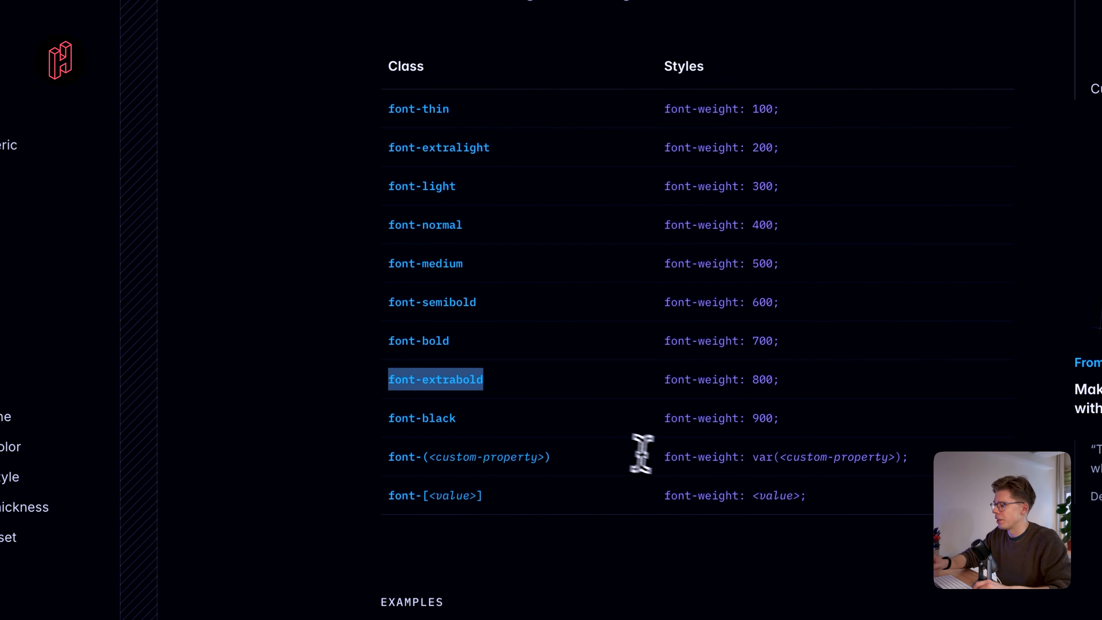
Step: Switch back to the Lovable project, replace the question text's font-normal class with font-extrabold, and save the visual edit
click(183, 57)
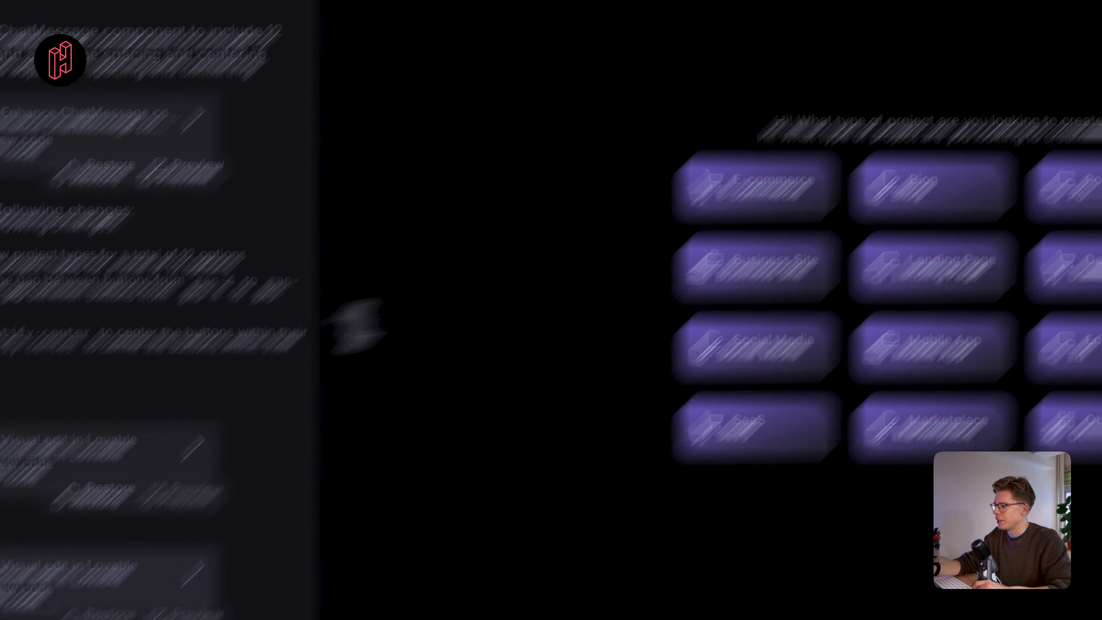
click(162, 558)
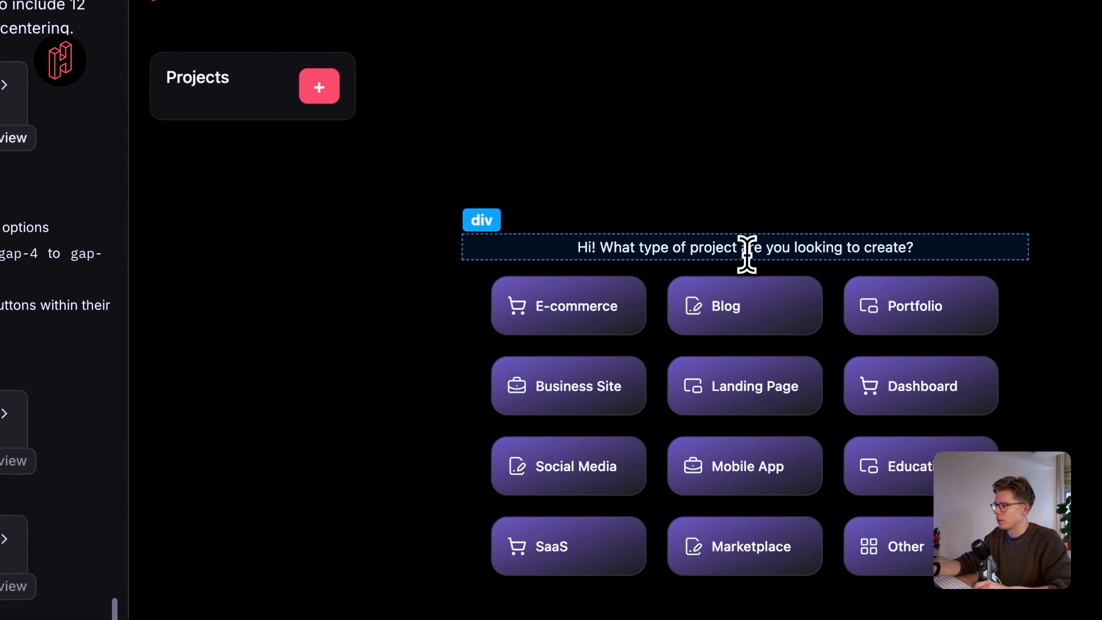
click(773, 176)
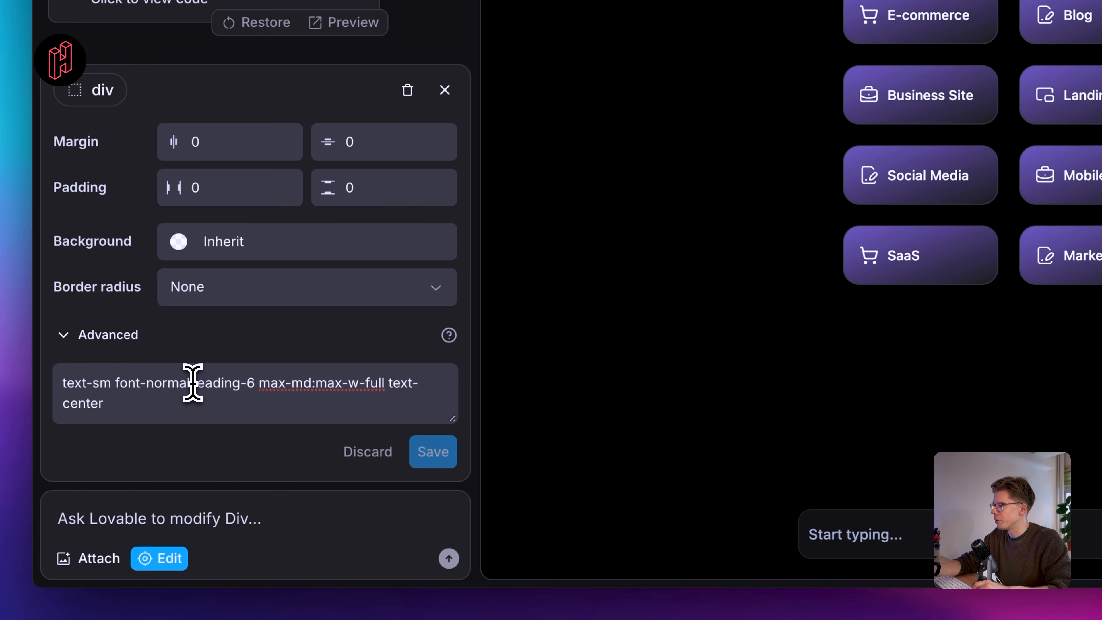
drag(192, 382, 136, 383)
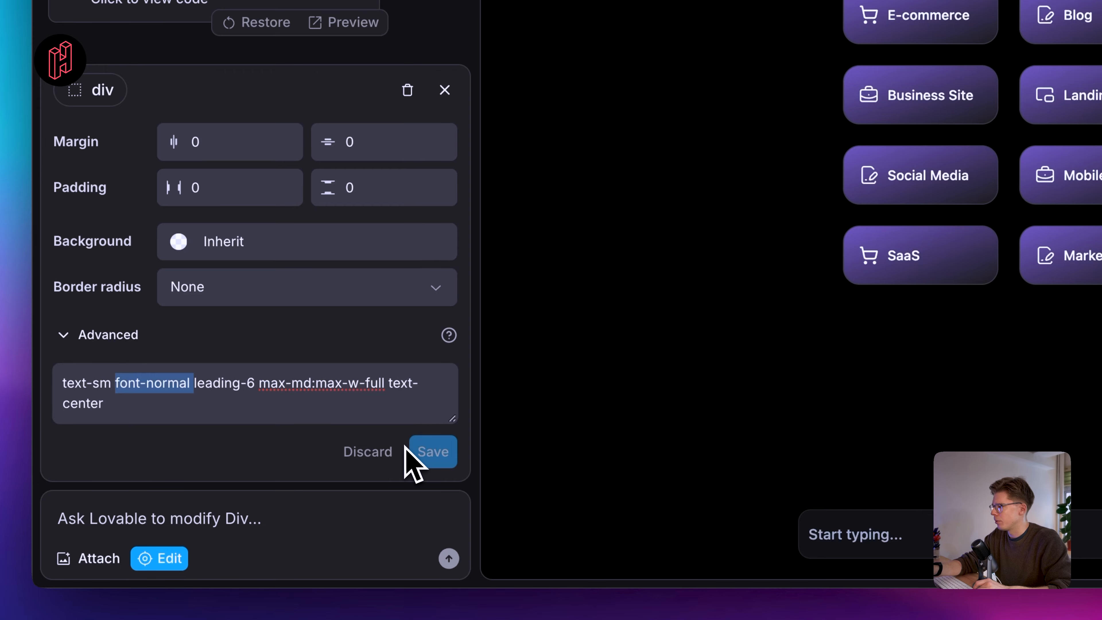
key(super+v)
click(433, 452)
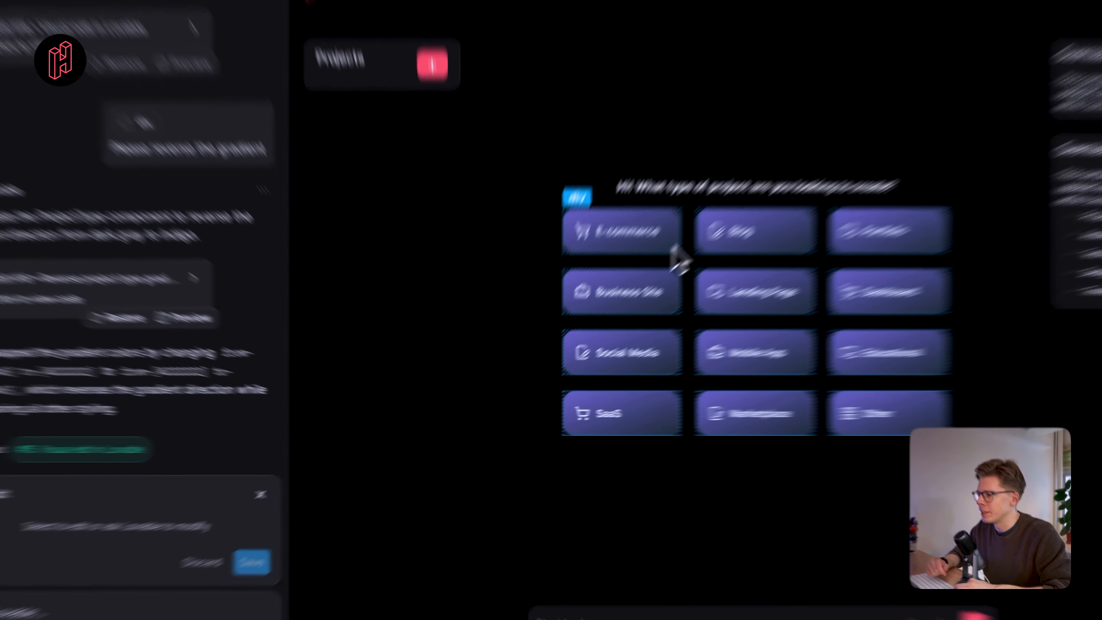
Step: Select the project type buttons and send Lovable the request "Please reverse the gradient"
click(602, 312)
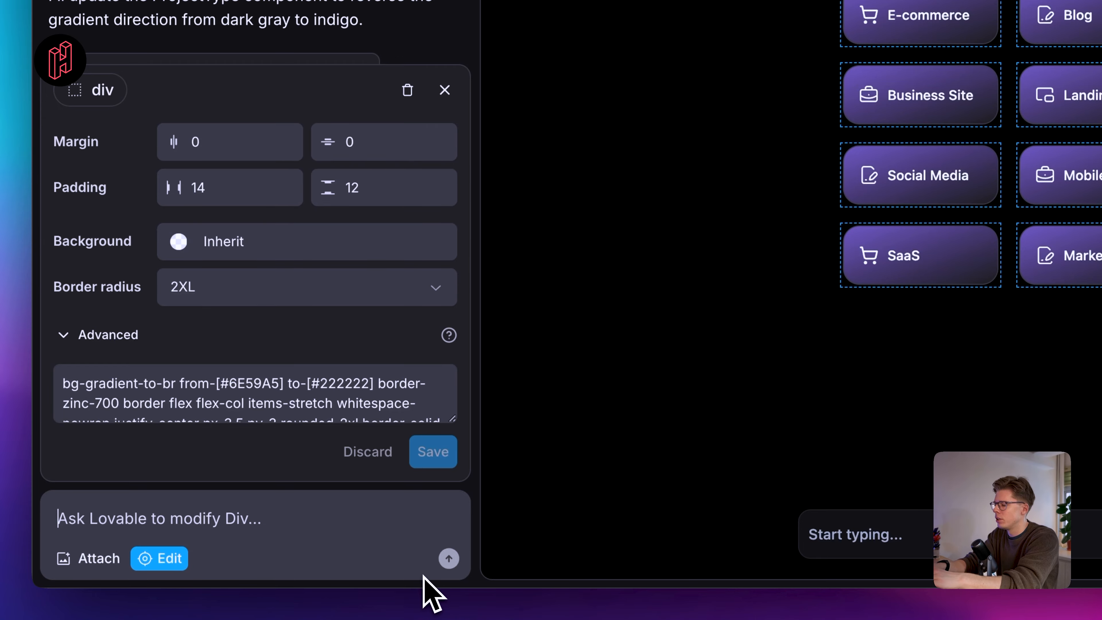
text(Please reverse the gradient)
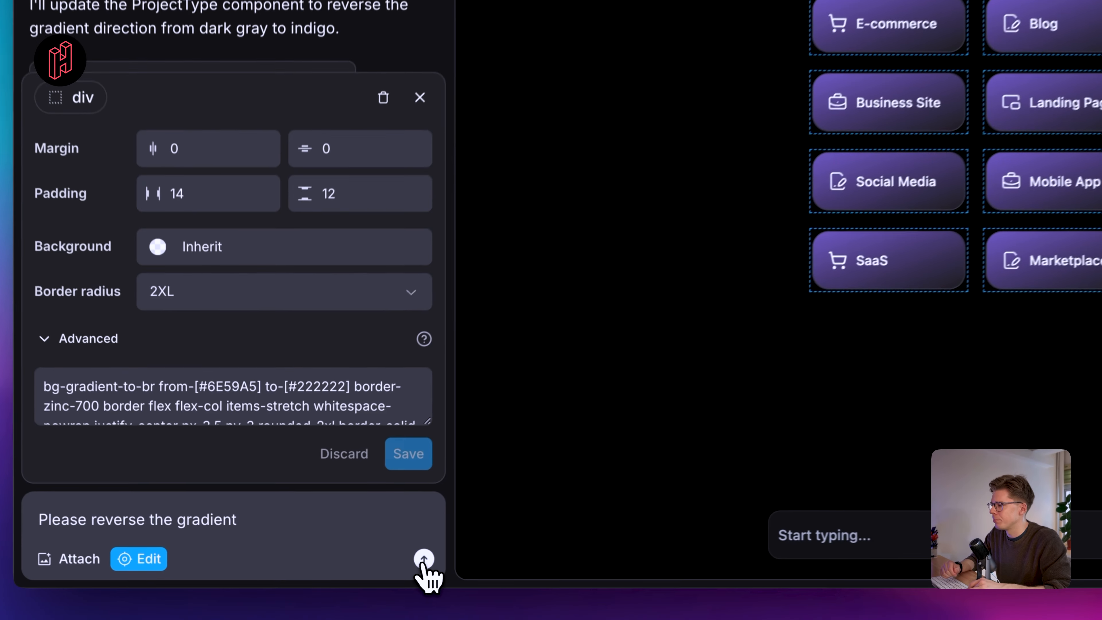
click(423, 559)
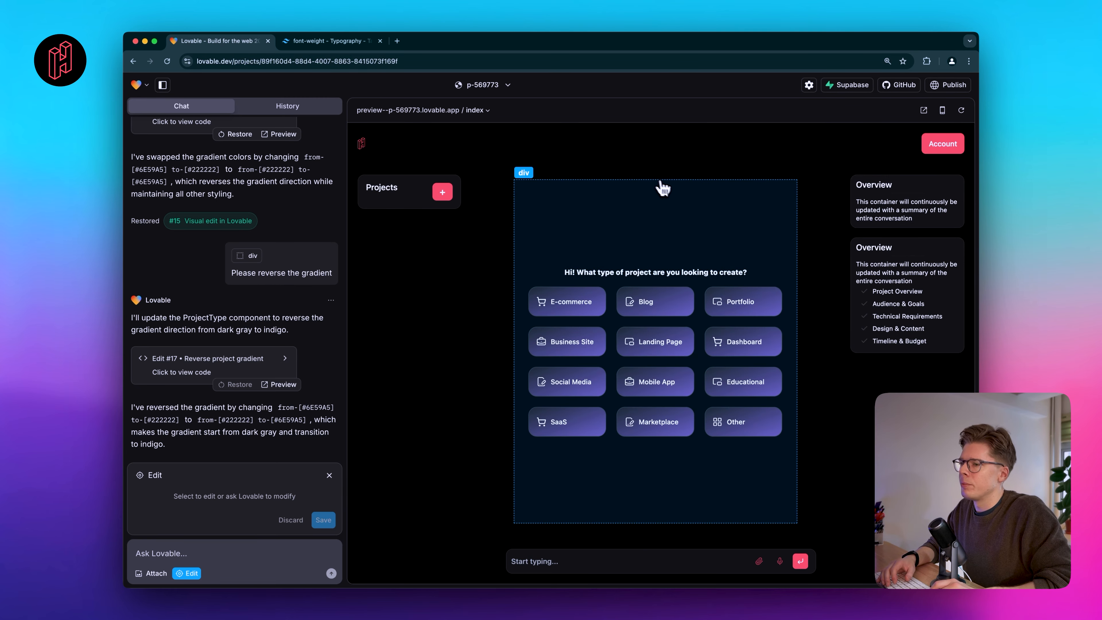
Step: Set the horizontal and vertical padding of the Projects and Overview side containers to 15, and save the visual edit
click(757, 260)
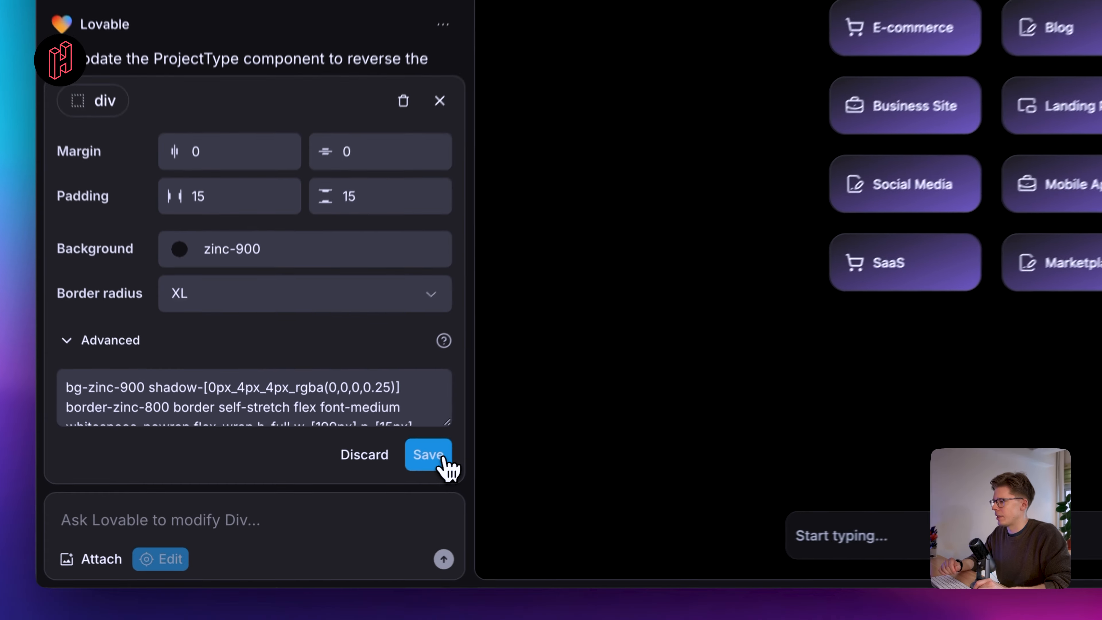
click(323, 521)
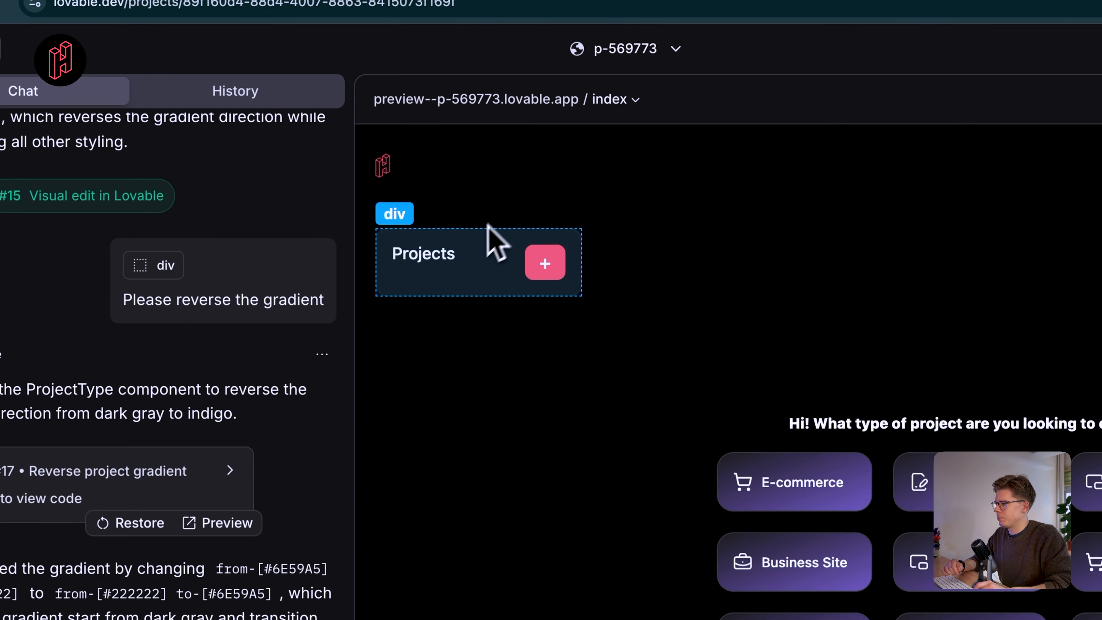
Step: Select the Projects container and start a list of objectives asking for approximately 10 dummy projects as clickable list buttons and a slightly wider menu
click(406, 182)
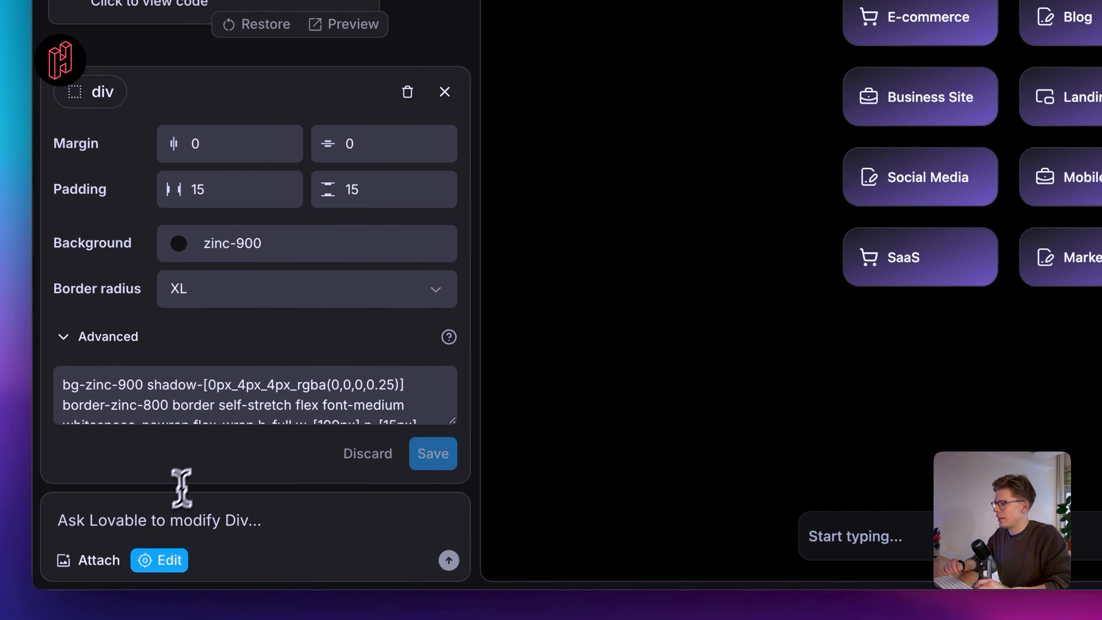
click(157, 527)
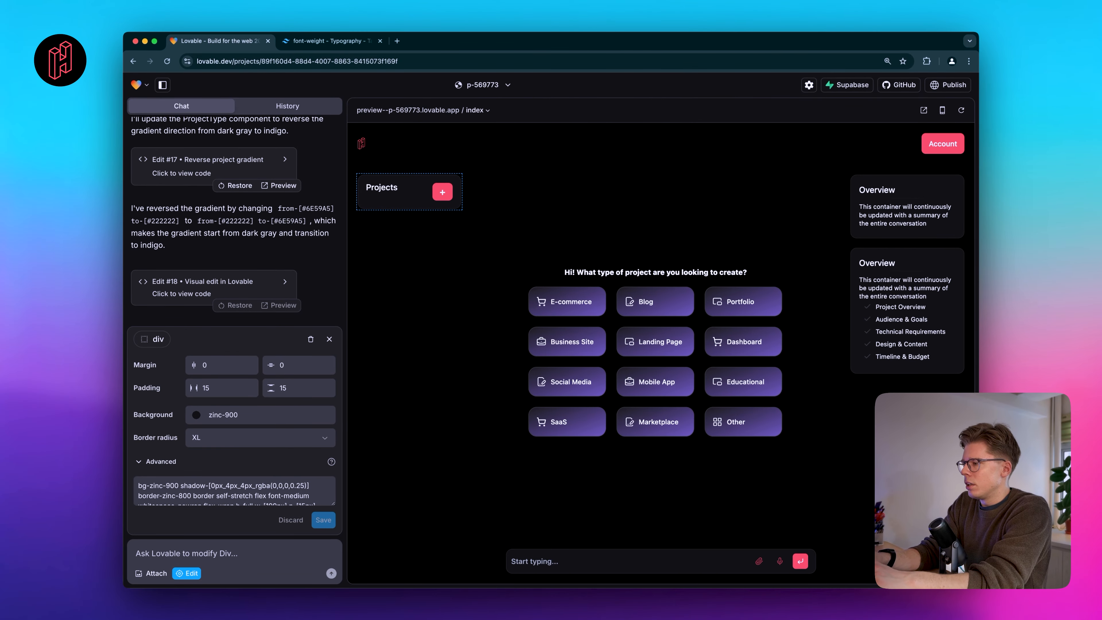
text(Complete)
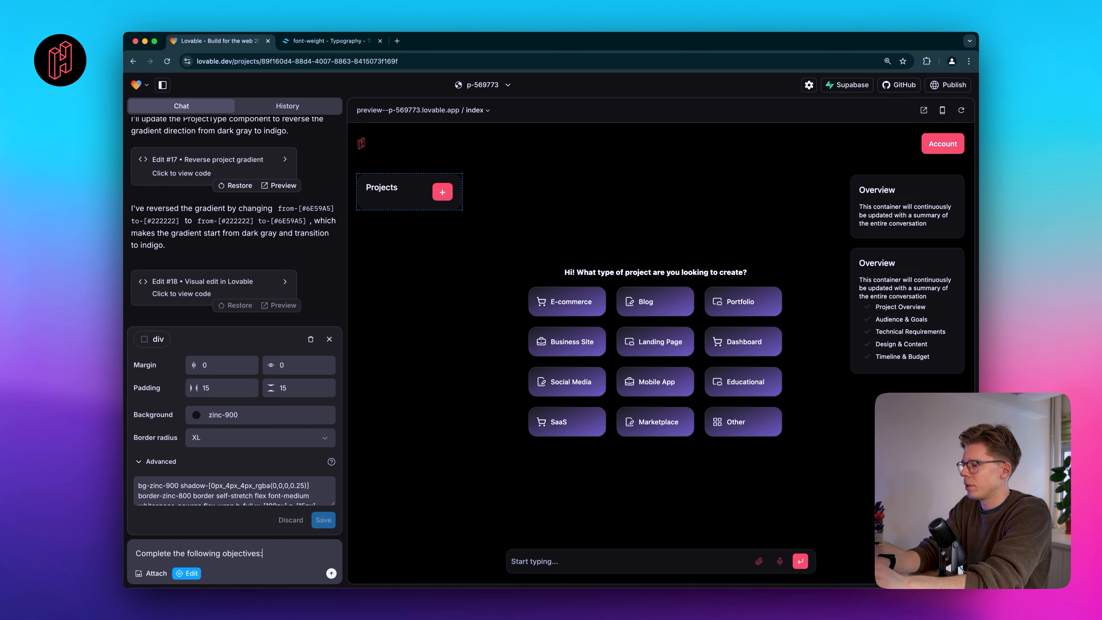
text( the following objectives:)
key(shift+Return)
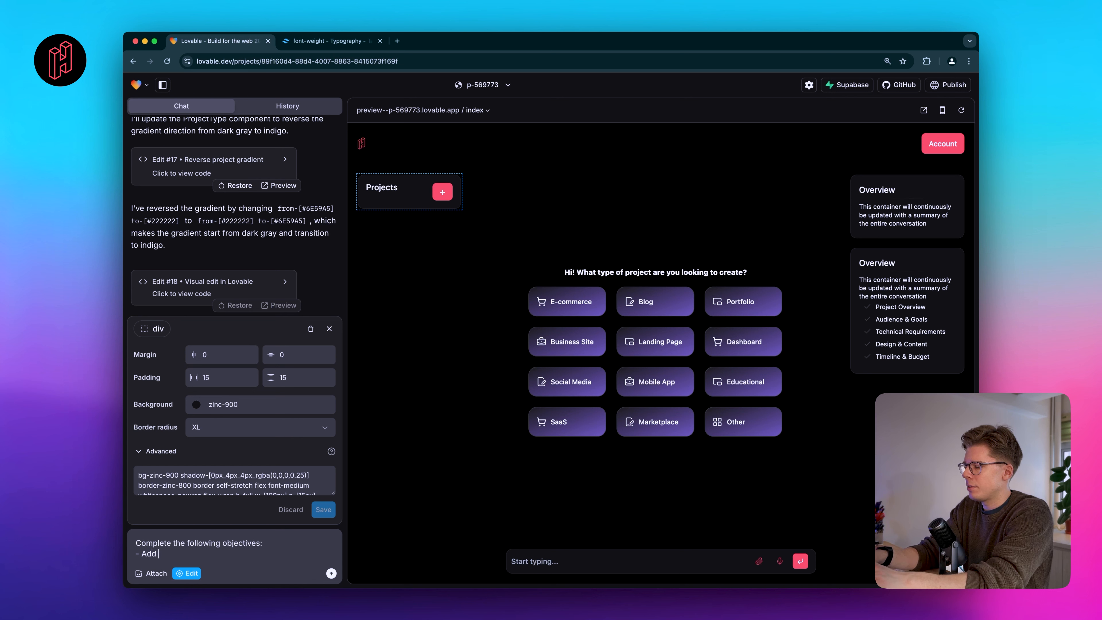
text(- Add dummy pro)
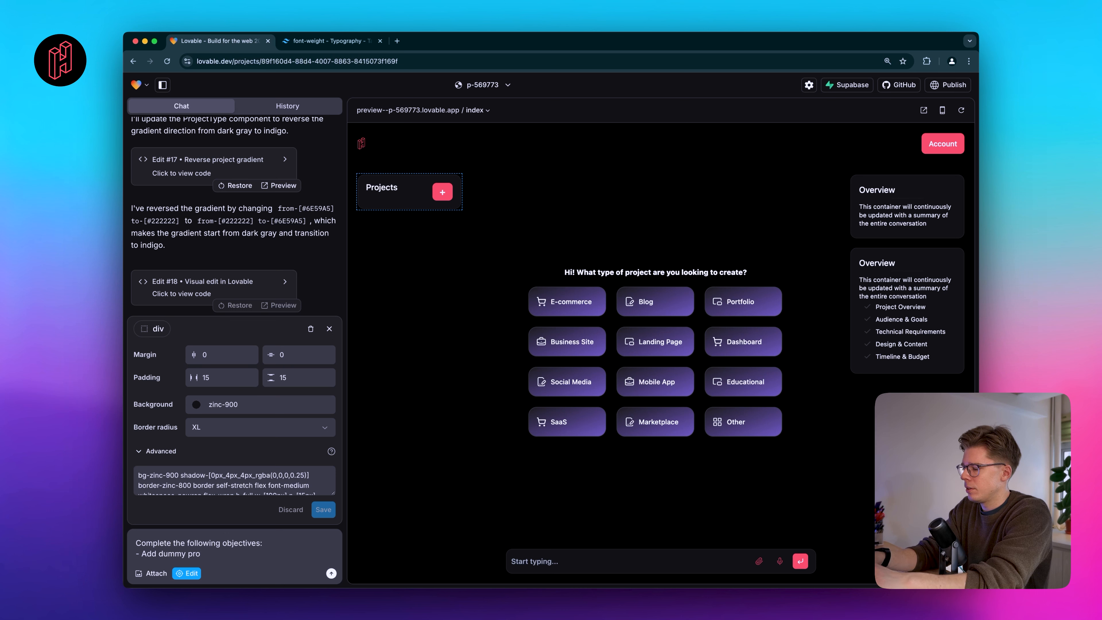
text(jects as clickable buttons in a list (approximately 10))
key(shift+Return)
text(- Widen the menu slightly)
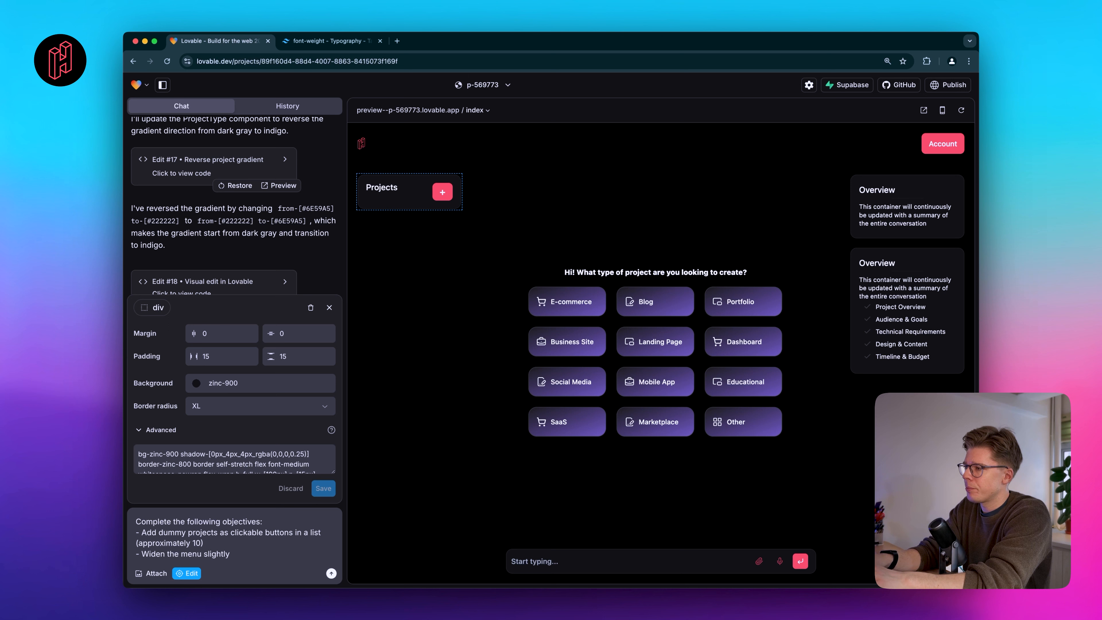
Step: Add an objective to the prompt to give the plus button the same styling as the main button group with the gradient
key(shift+Return)
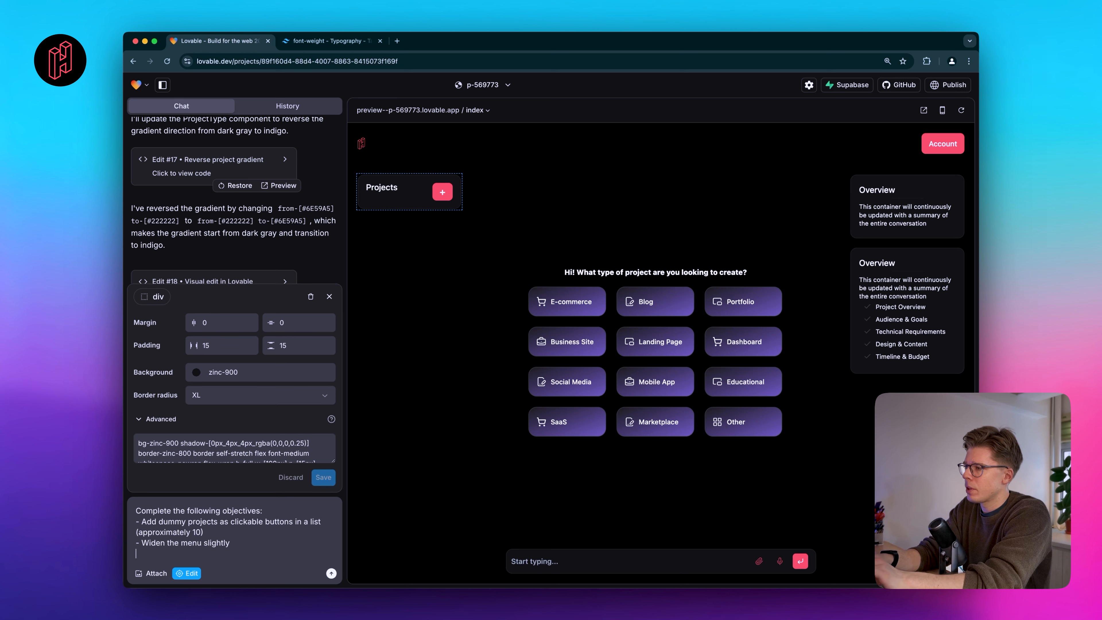
text(- Chan)
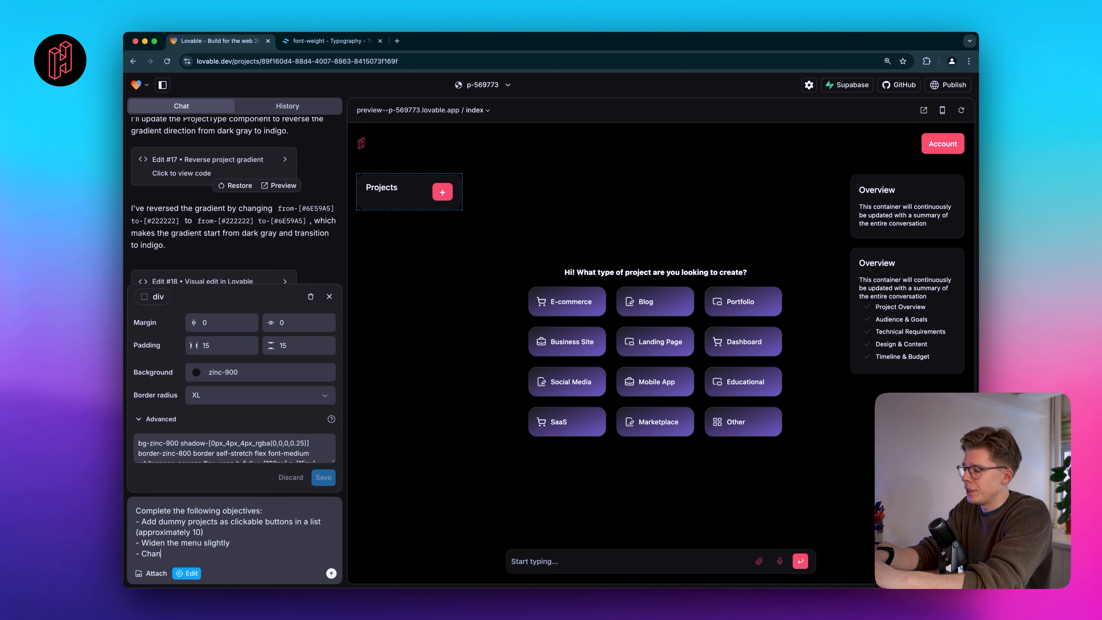
text(ge color of)
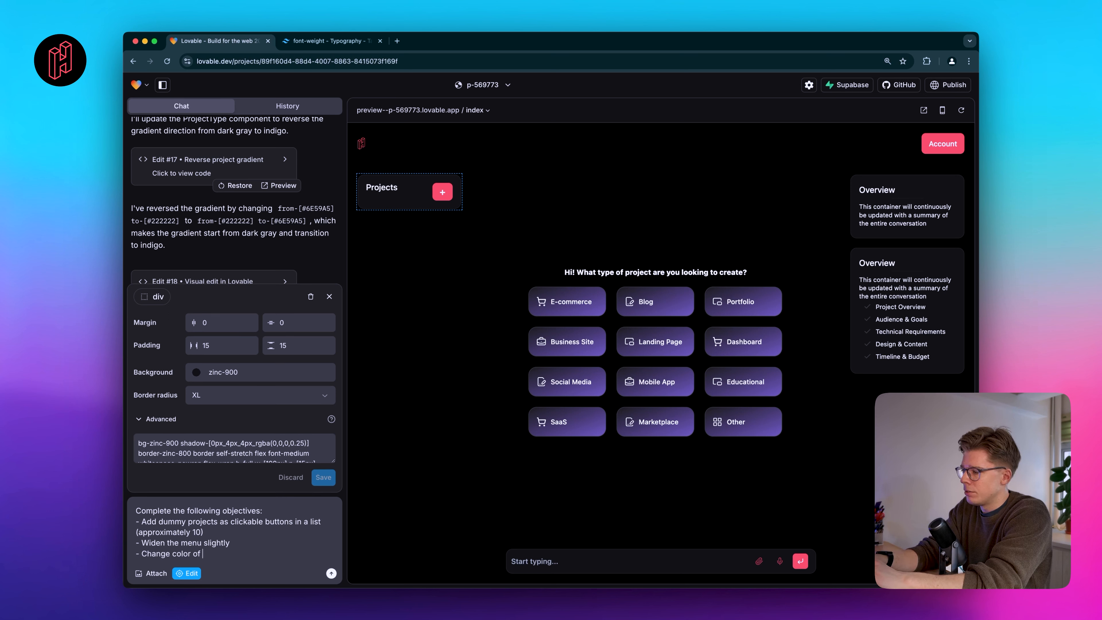
text( plys button to the sam)
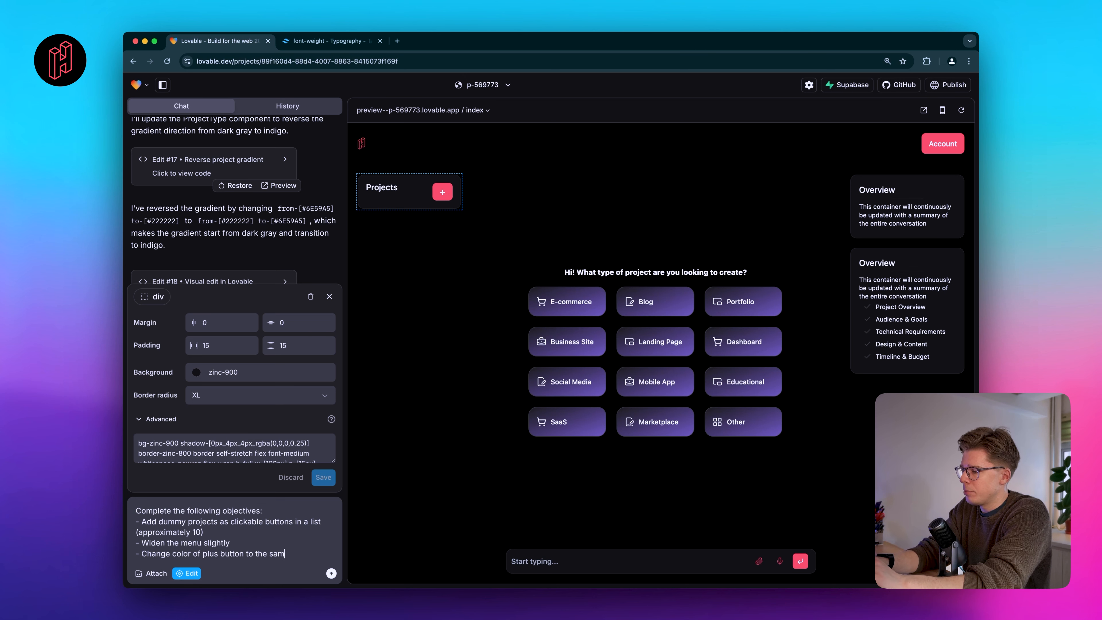
text(g as the main button group we just added the gradient to)
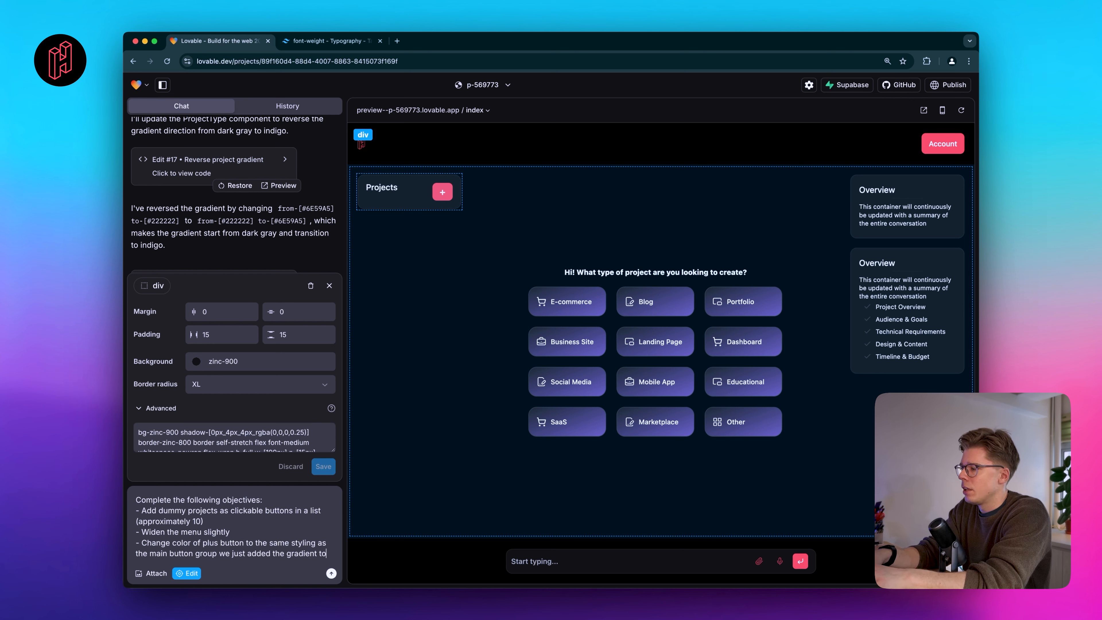
Step: Add an objective to center the plus within its button, suggesting in parentheses to perhaps swap it out
key(shift+Return)
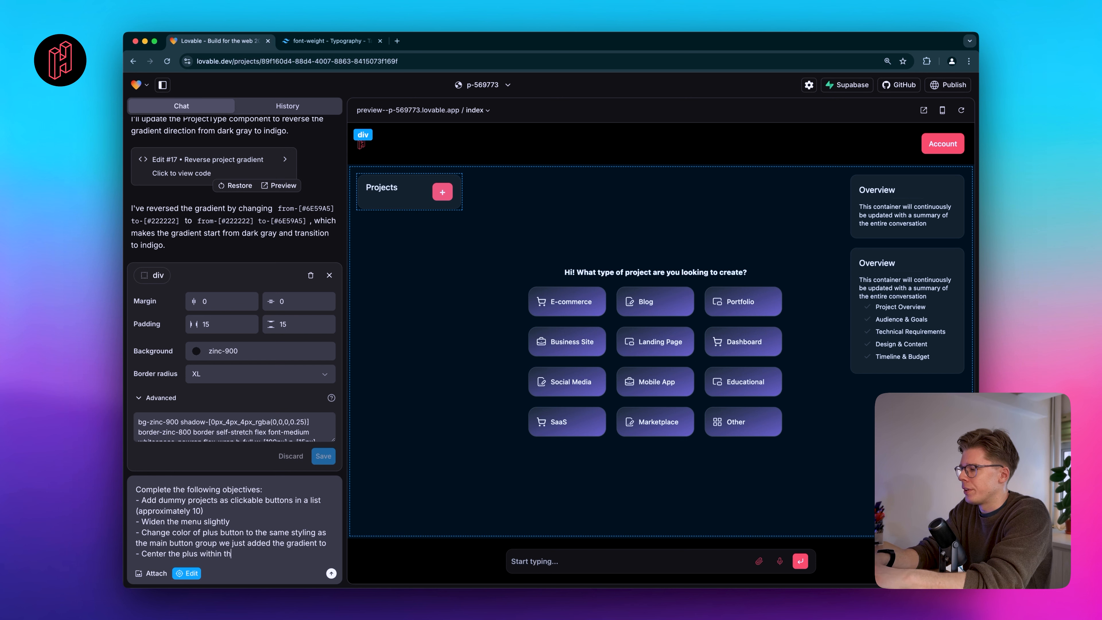
text(within the )
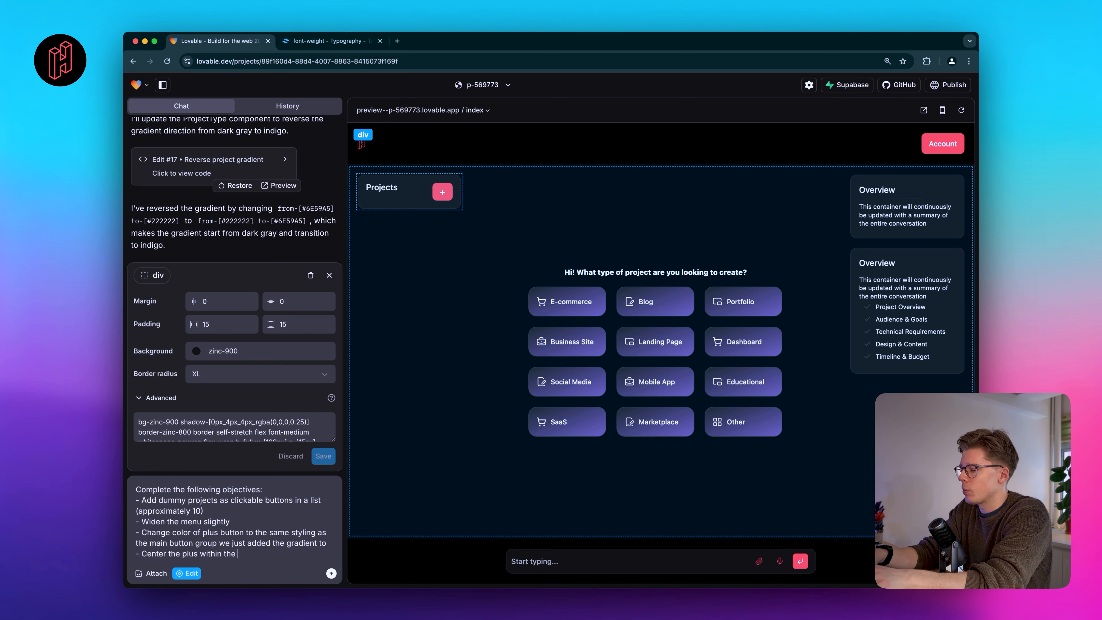
text(button )
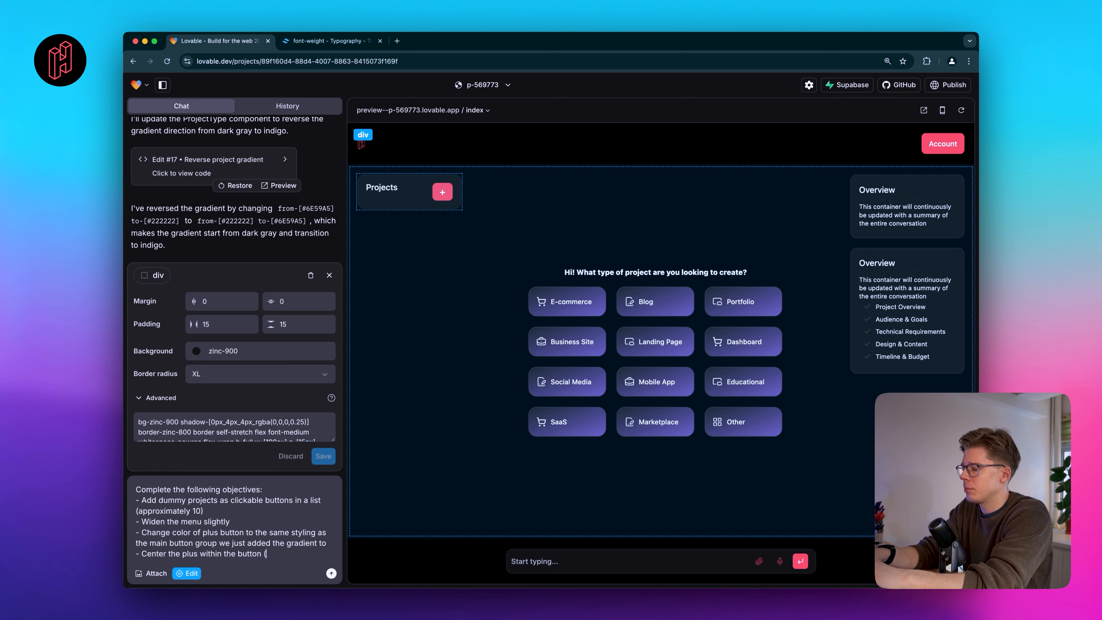
text((pe)
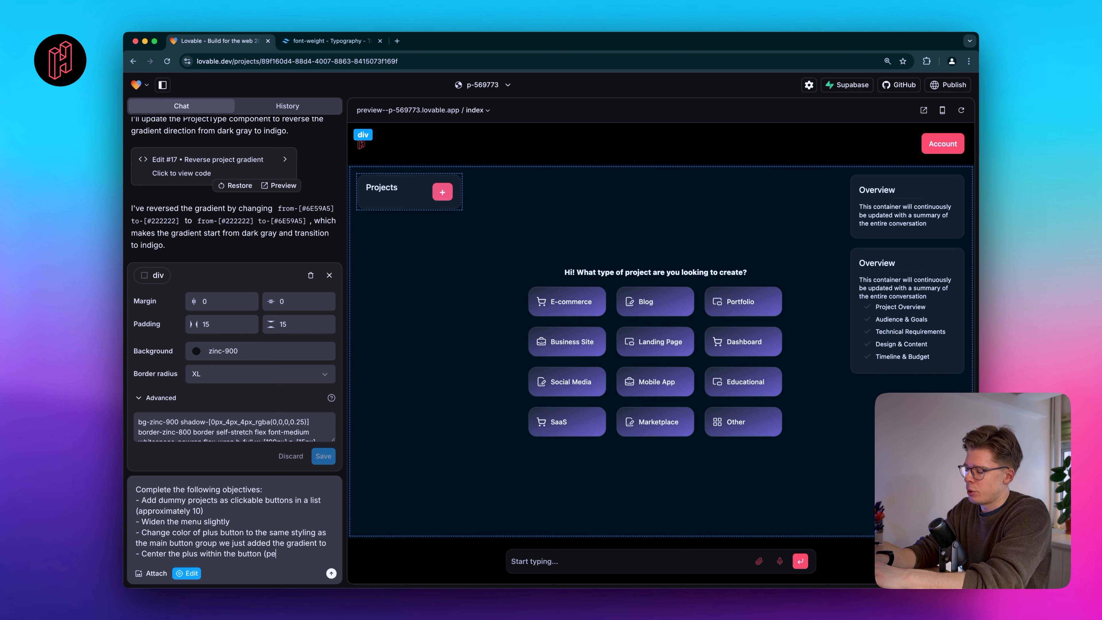
text(rhaps swap it )
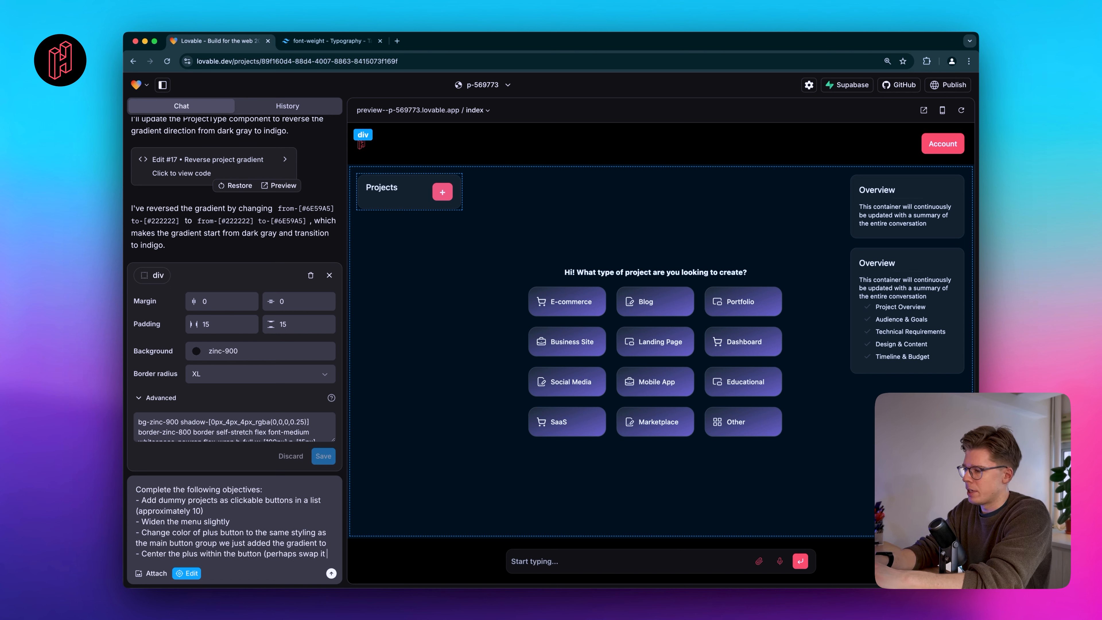
text(out)
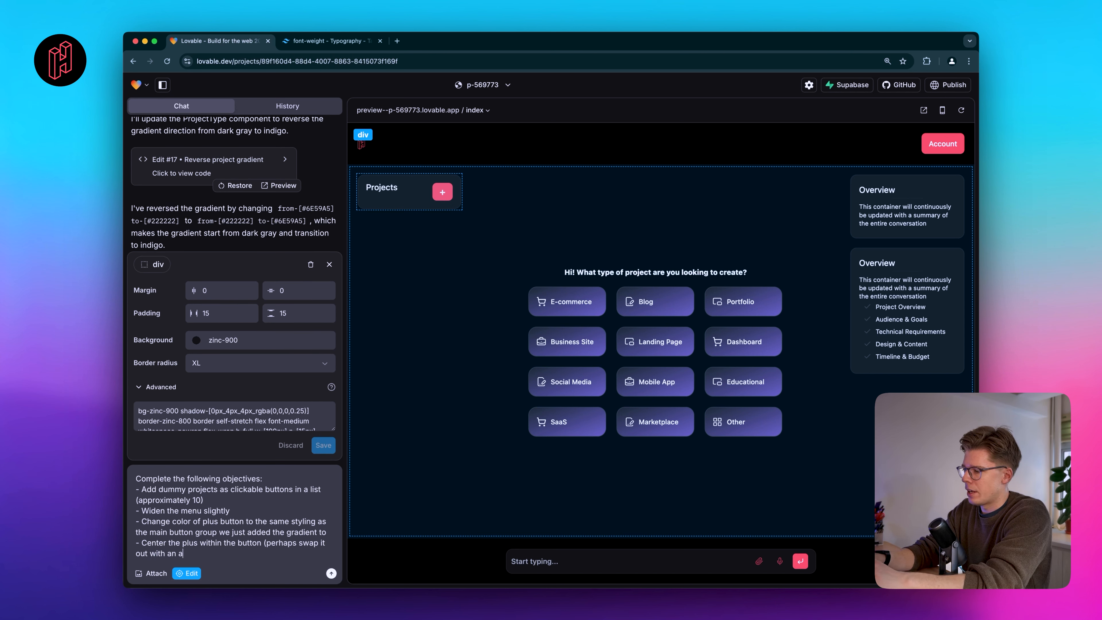